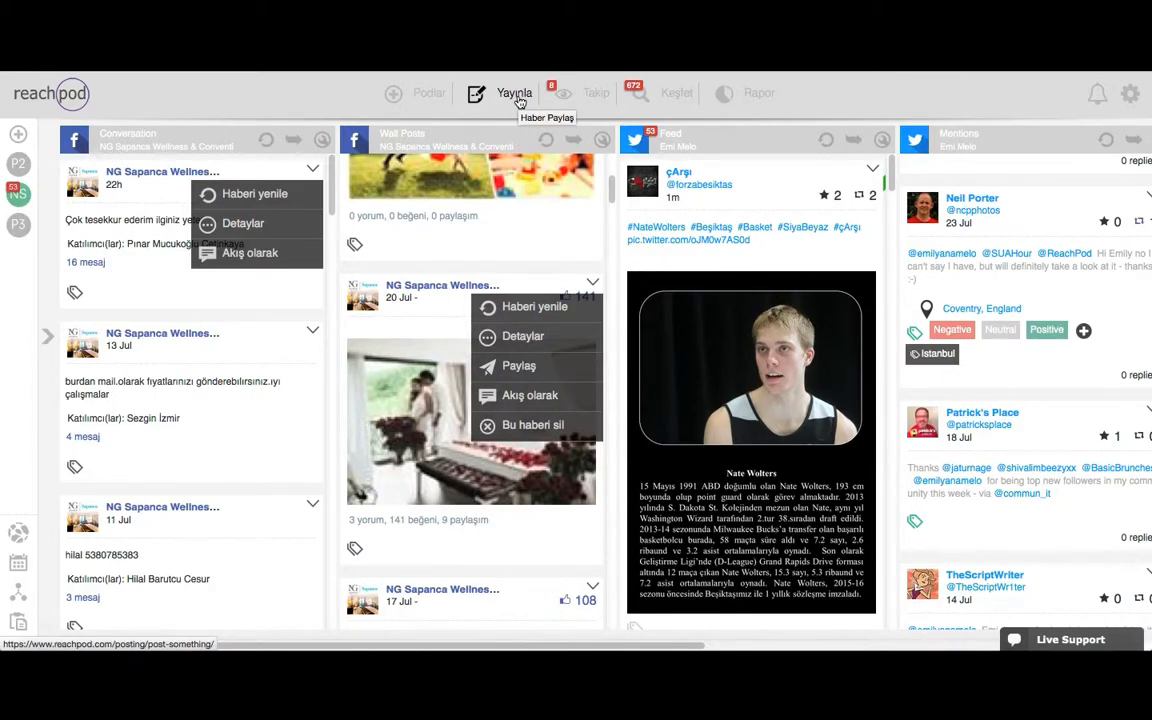
# - Open the content publishing page
pyautogui.click(516, 95)
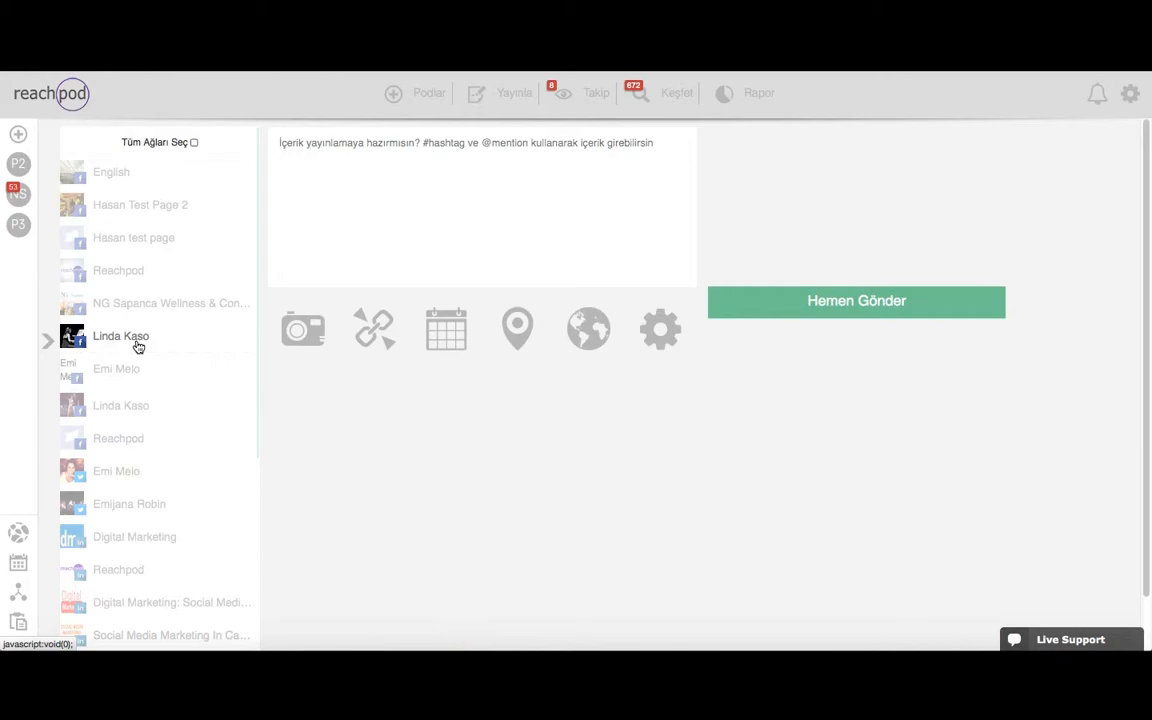
pyautogui.click(126, 170)
pyautogui.click(160, 212)
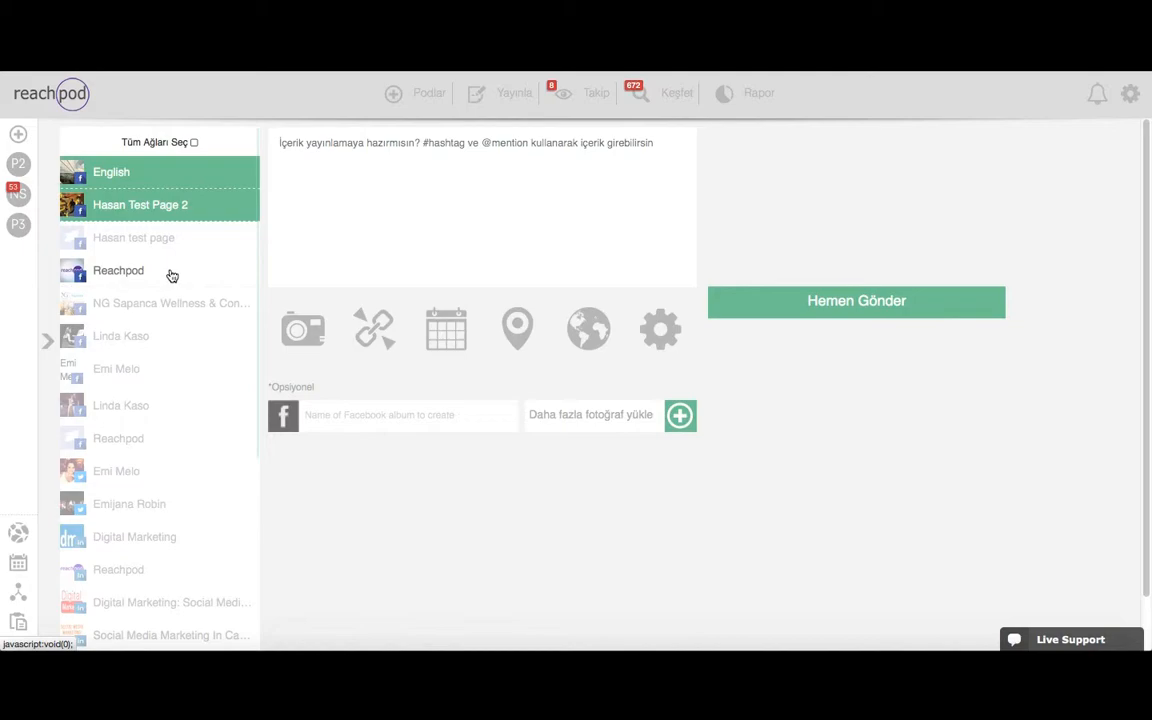
pyautogui.click(152, 518)
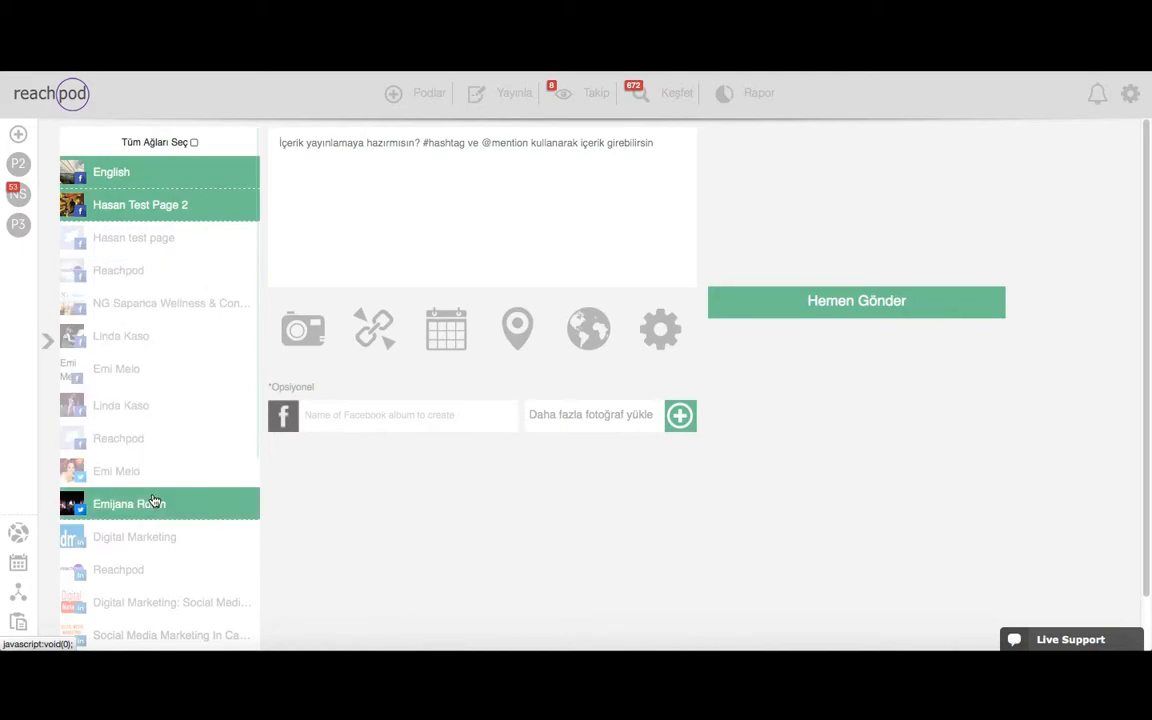
pyautogui.scroll(-5, 136, 467)
pyautogui.scroll(5, 141, 339)
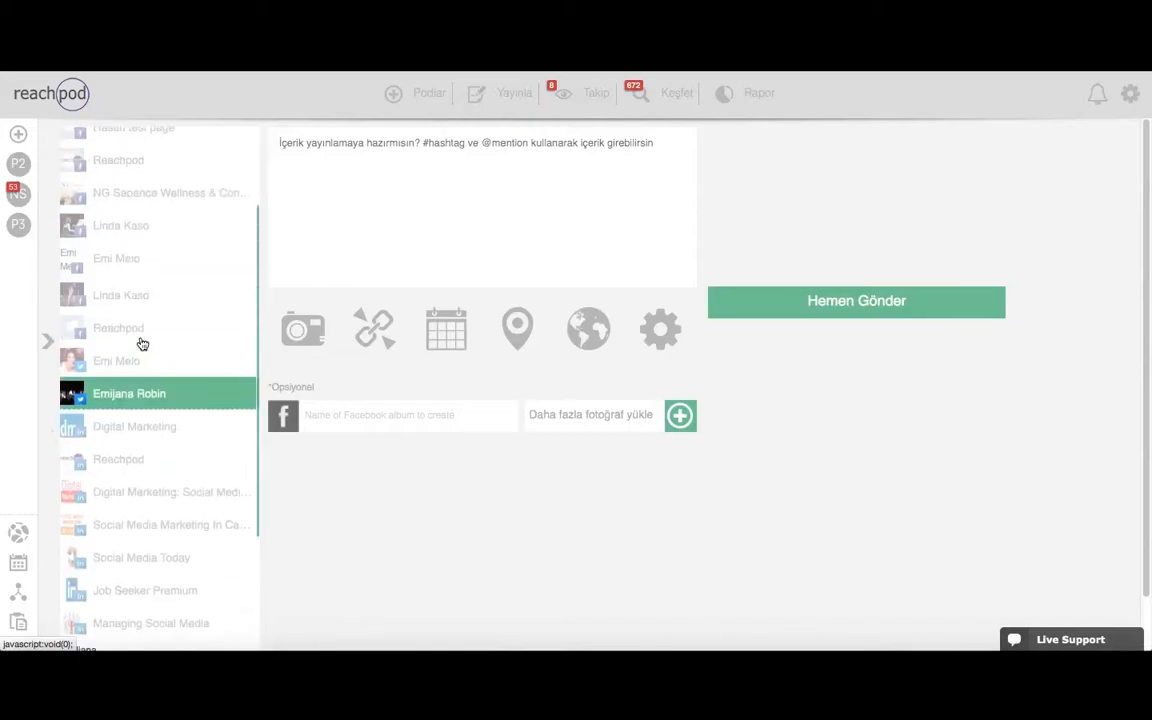
pyautogui.scroll(-5, 142, 382)
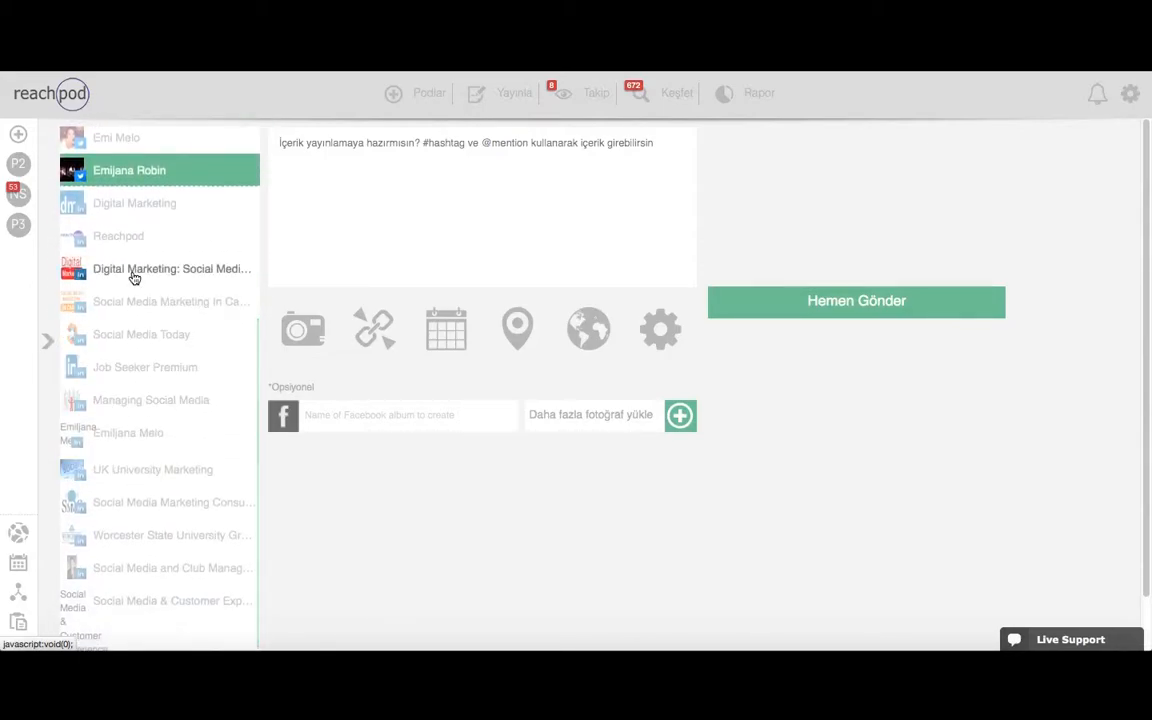
pyautogui.click(149, 247)
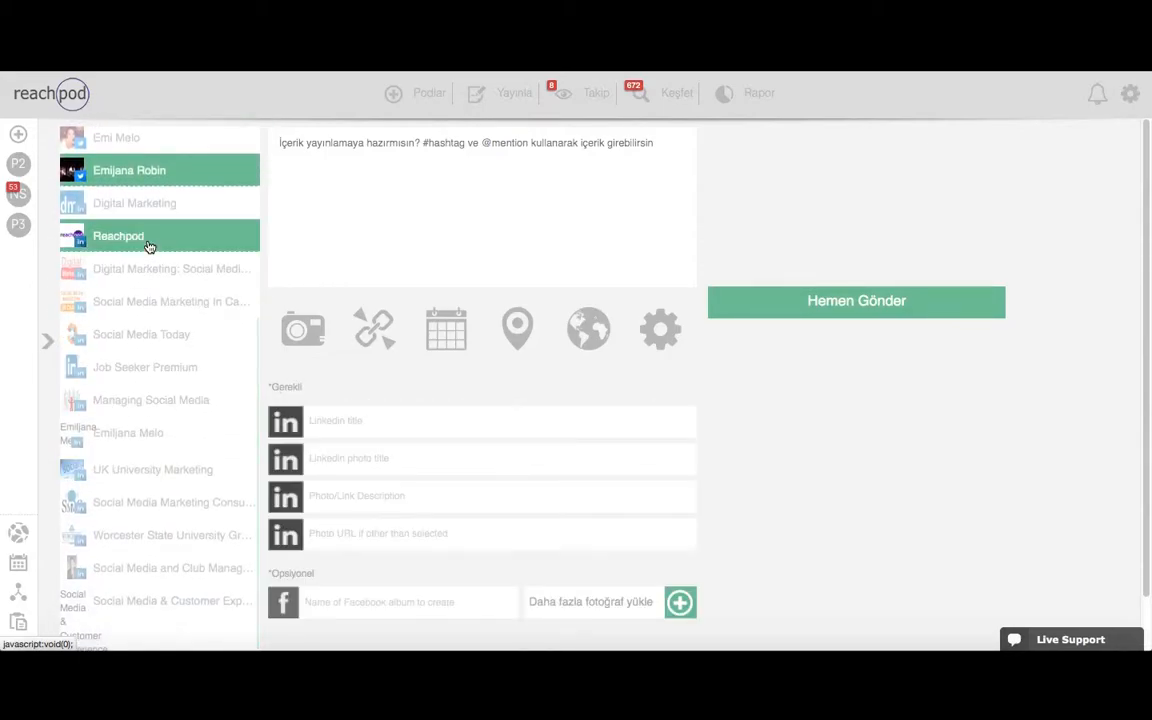
pyautogui.click(138, 205)
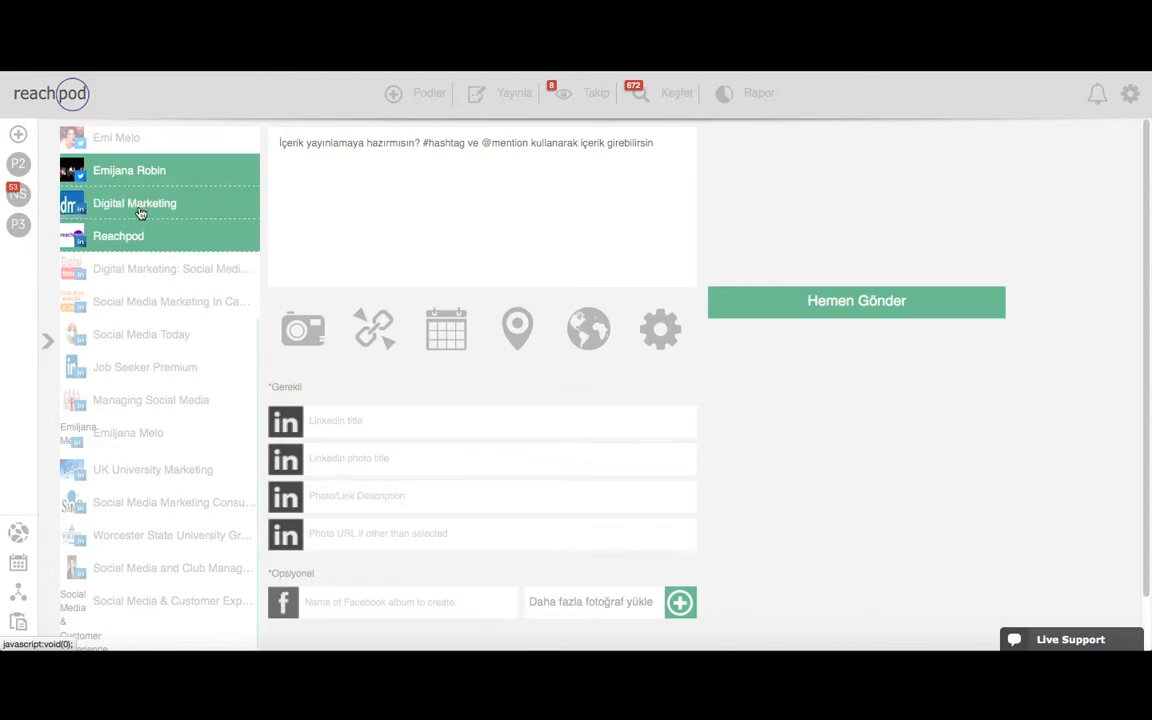
pyautogui.click(135, 234)
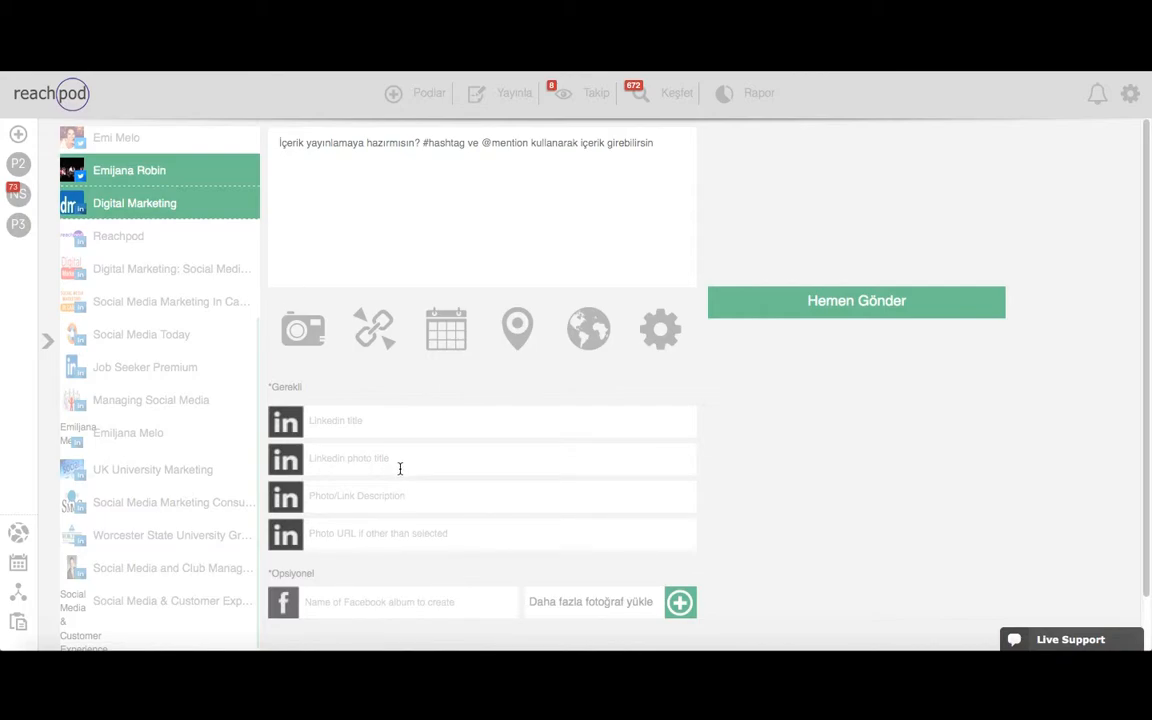
pyautogui.scroll(5, 147, 226)
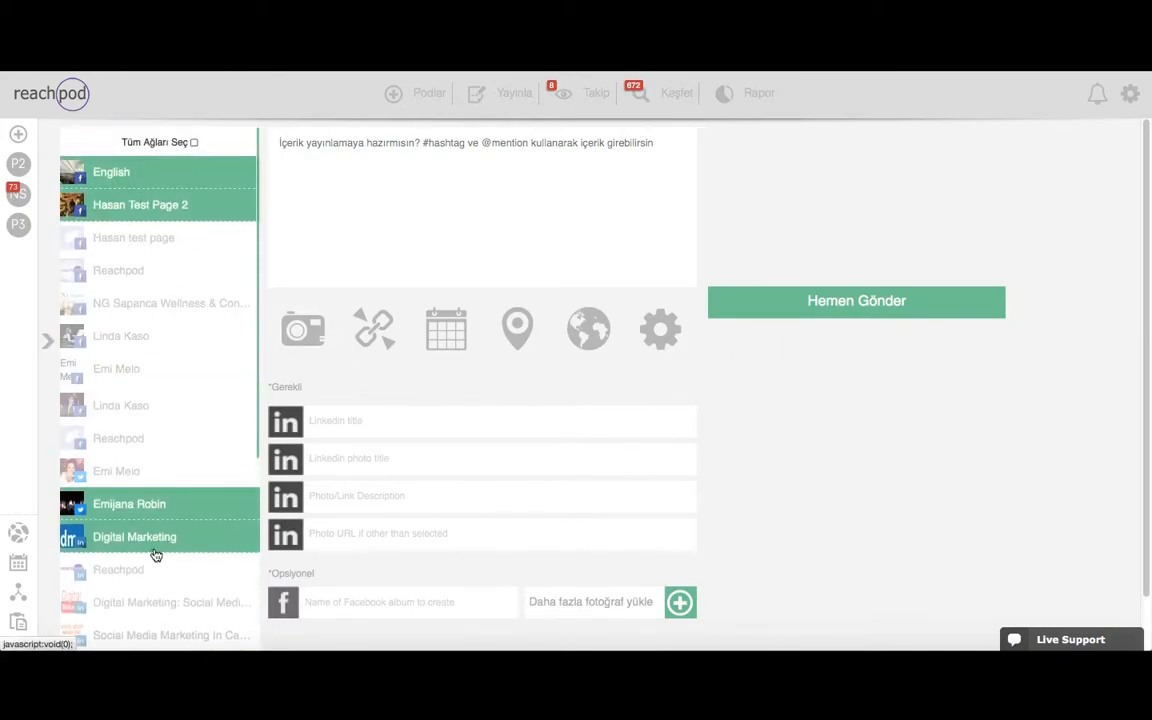
pyautogui.click(157, 541)
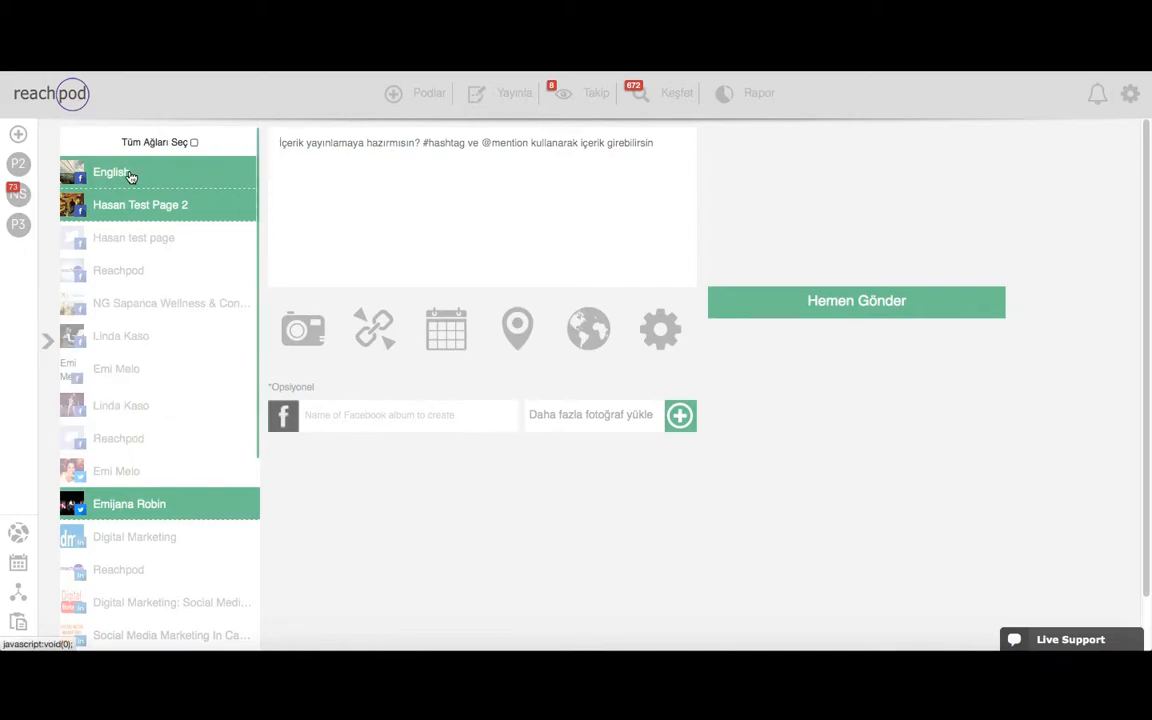
pyautogui.click(194, 145)
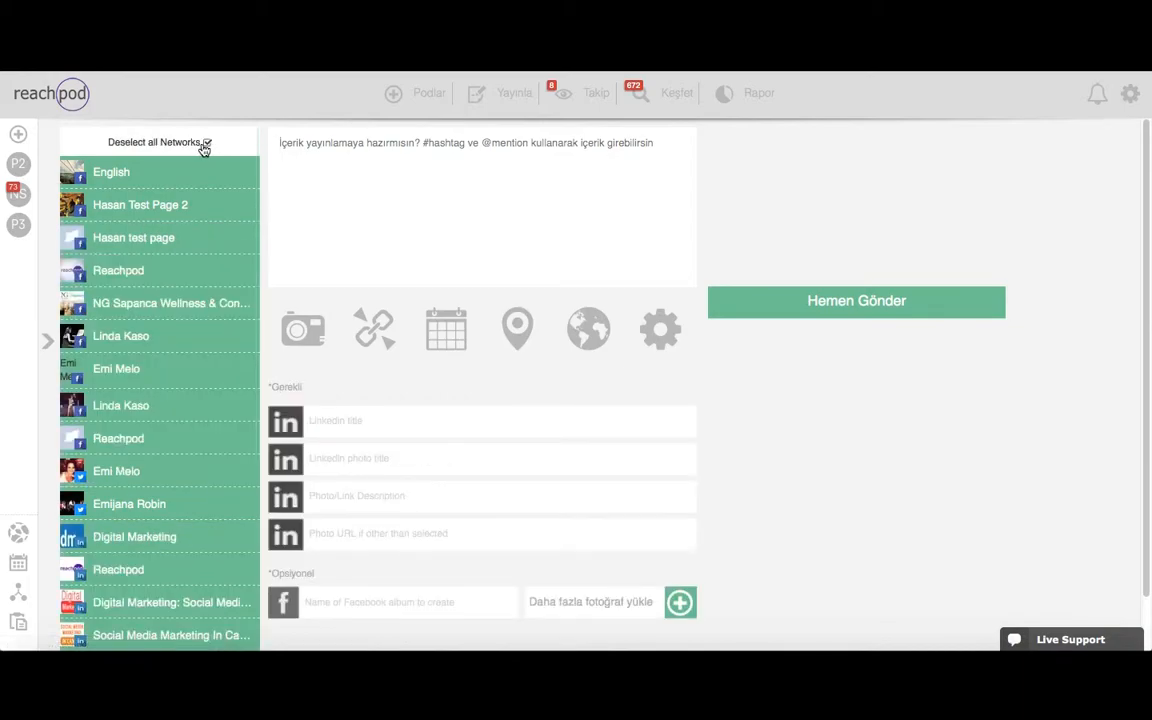
pyautogui.click(207, 146)
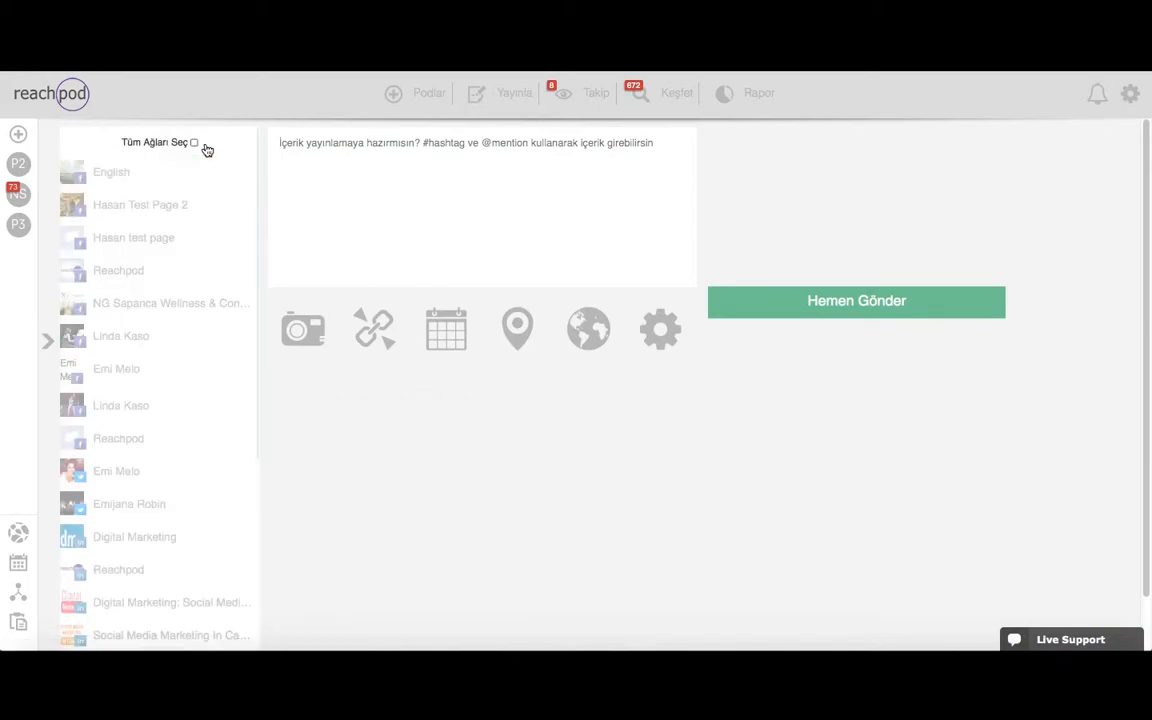
# - Select the first two Facebook pages and the second Twitter account in the network list as targets for the post
pyautogui.click(150, 184)
pyautogui.click(150, 204)
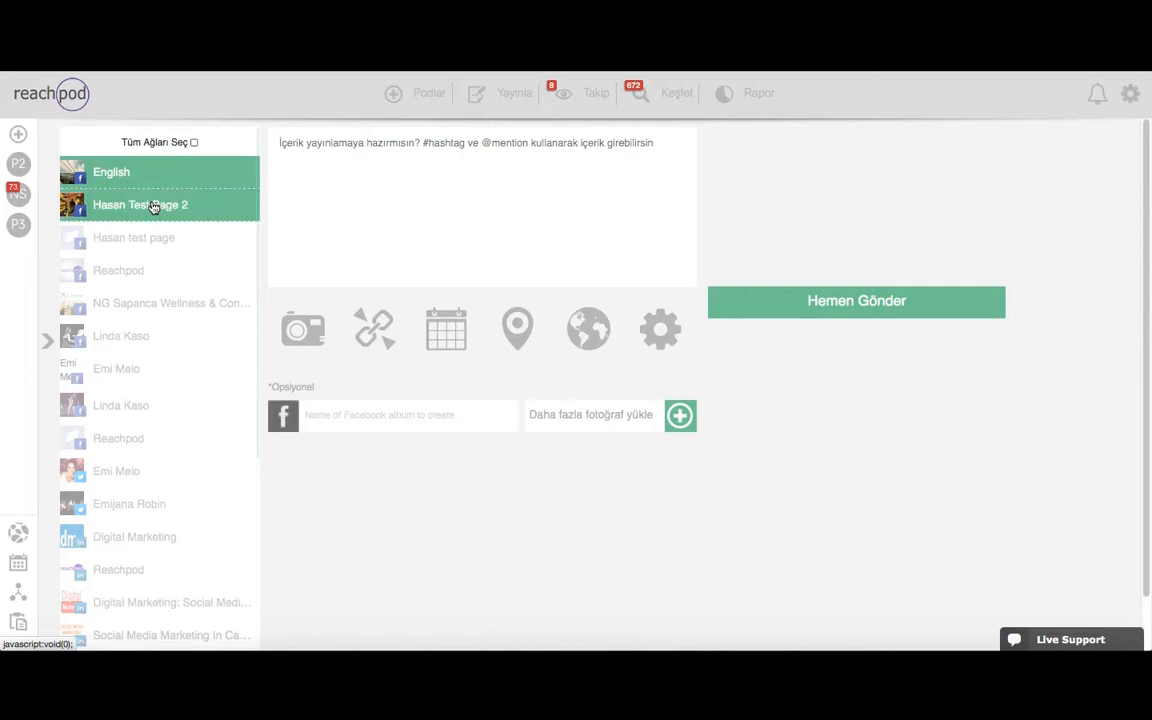
pyautogui.click(149, 478)
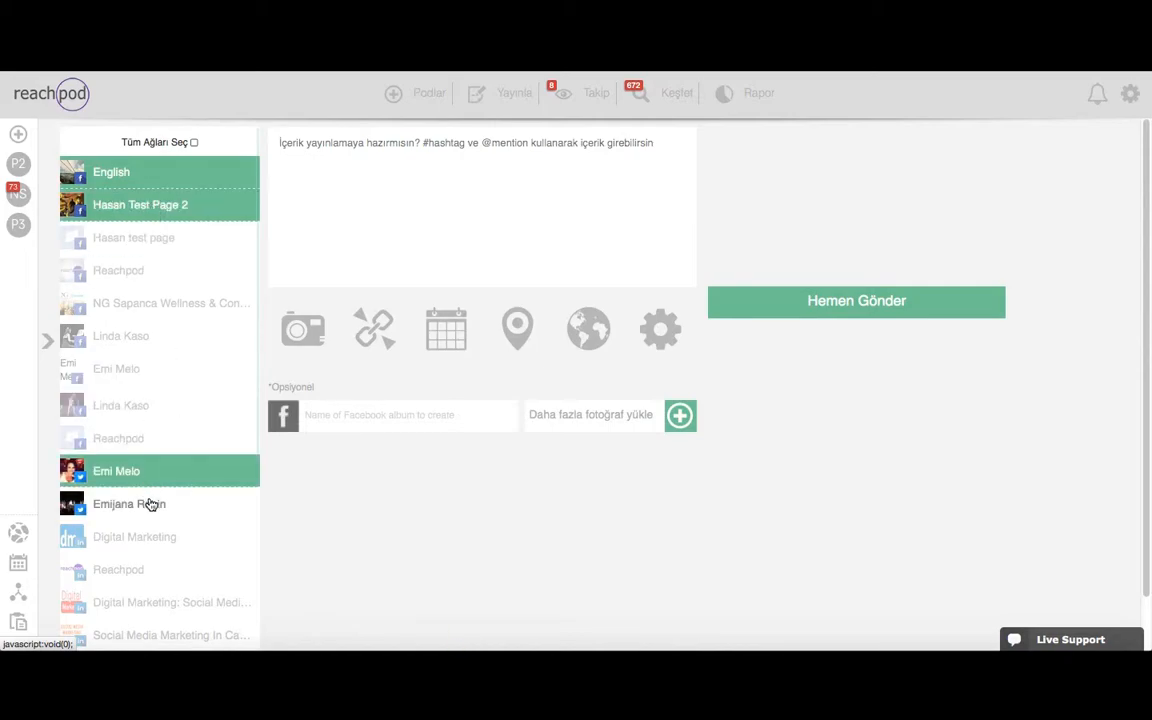
pyautogui.click(149, 504)
pyautogui.click(149, 478)
# - Write the post text "merhaba #selam"
pyautogui.click(353, 209)
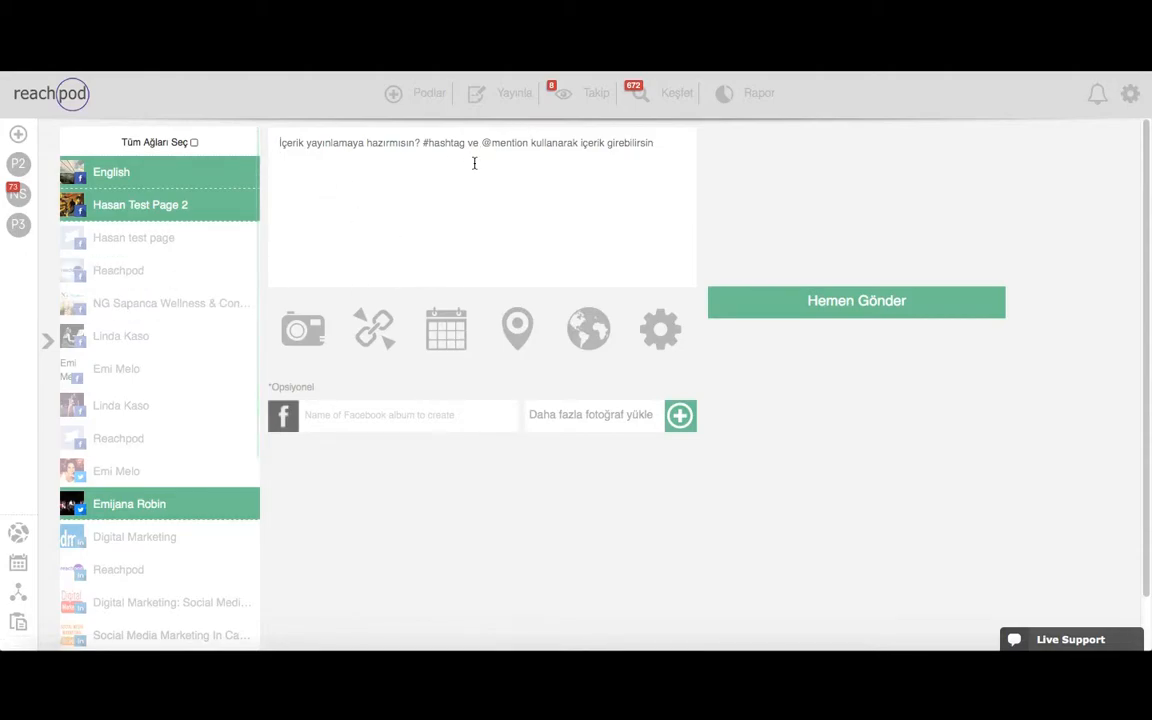
pyautogui.write('er')
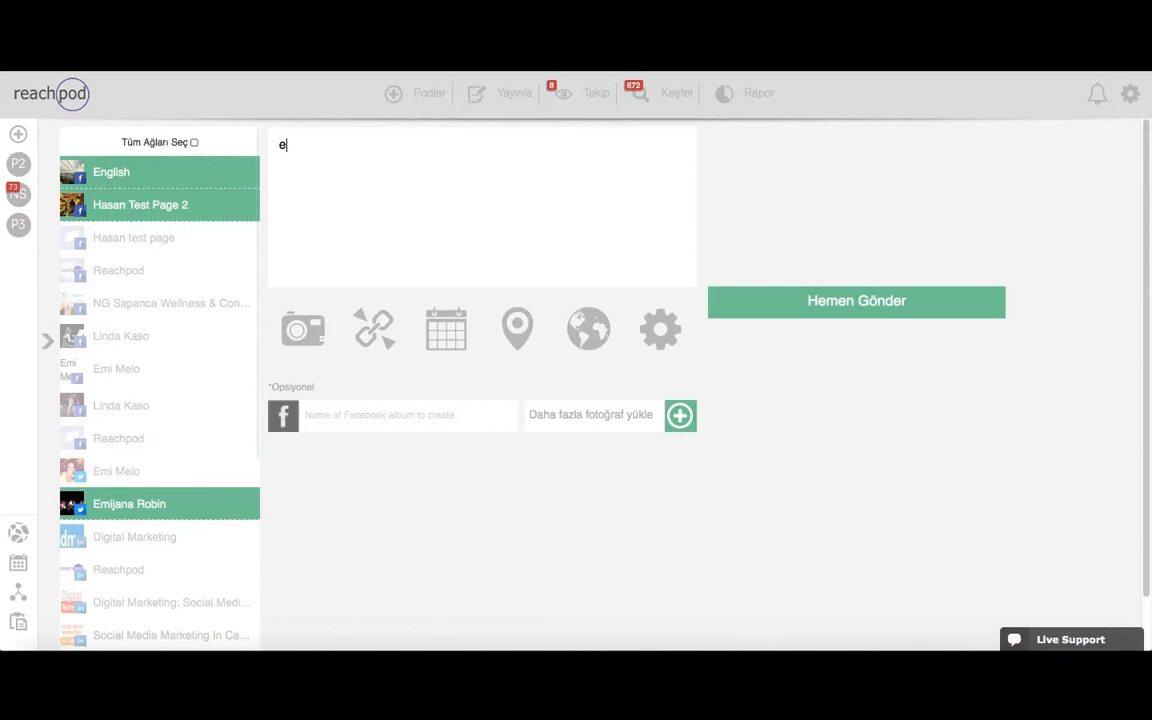
pyautogui.press('BackSpace')
pyautogui.press('BackSpace')
pyautogui.write('mer')
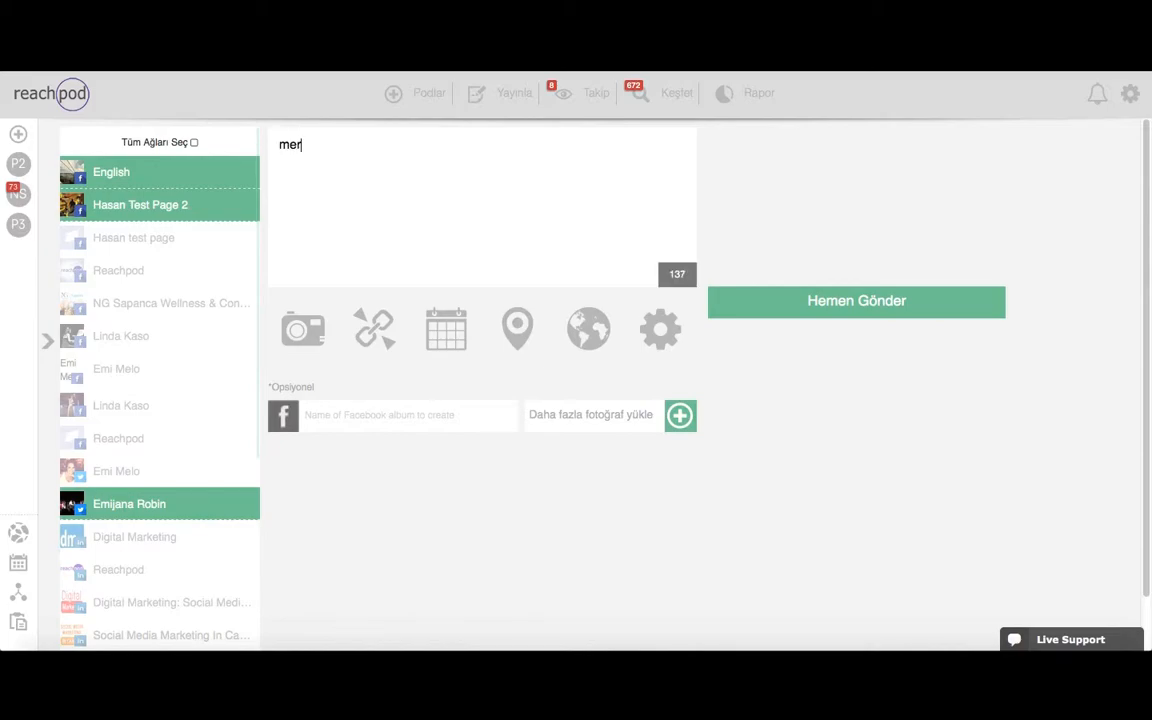
pyautogui.write('haba')
pyautogui.write('vv')
pyautogui.press('BackSpace')
pyautogui.press('BackSpace')
pyautogui.write('#selam')
# - Attach the image "Screen Shot 2015-07-09 at 4.31.40 PM" from the Desktop to the post
pyautogui.click(305, 329)
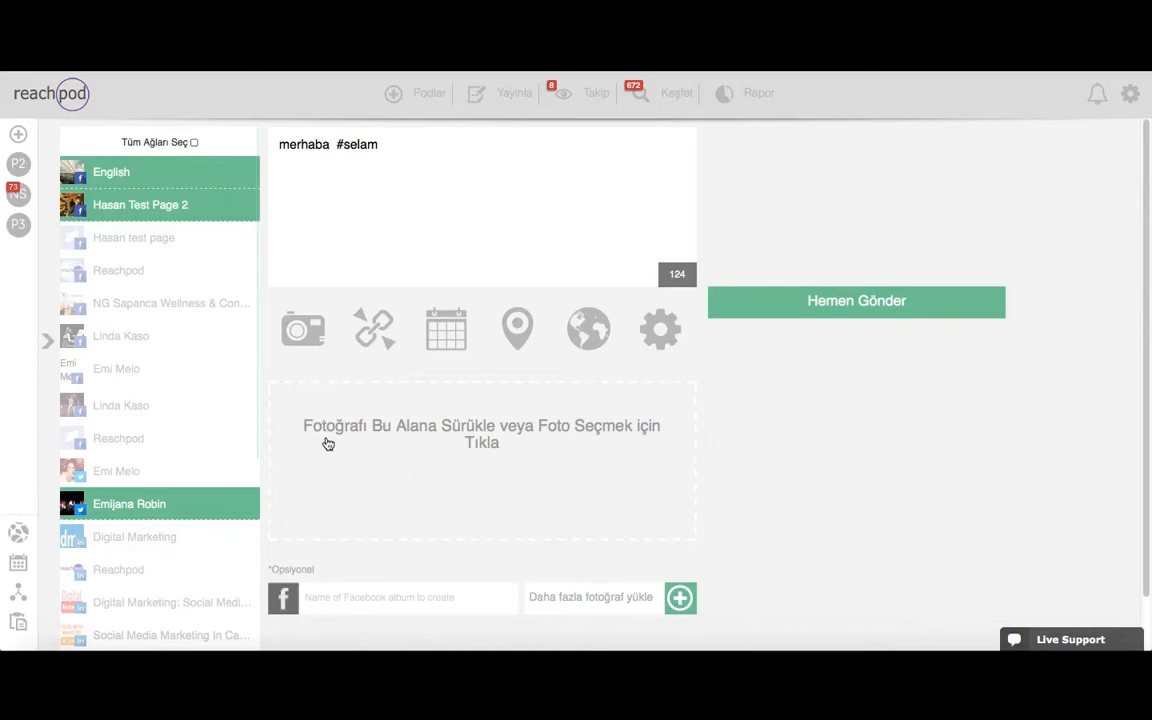
pyautogui.click(497, 467)
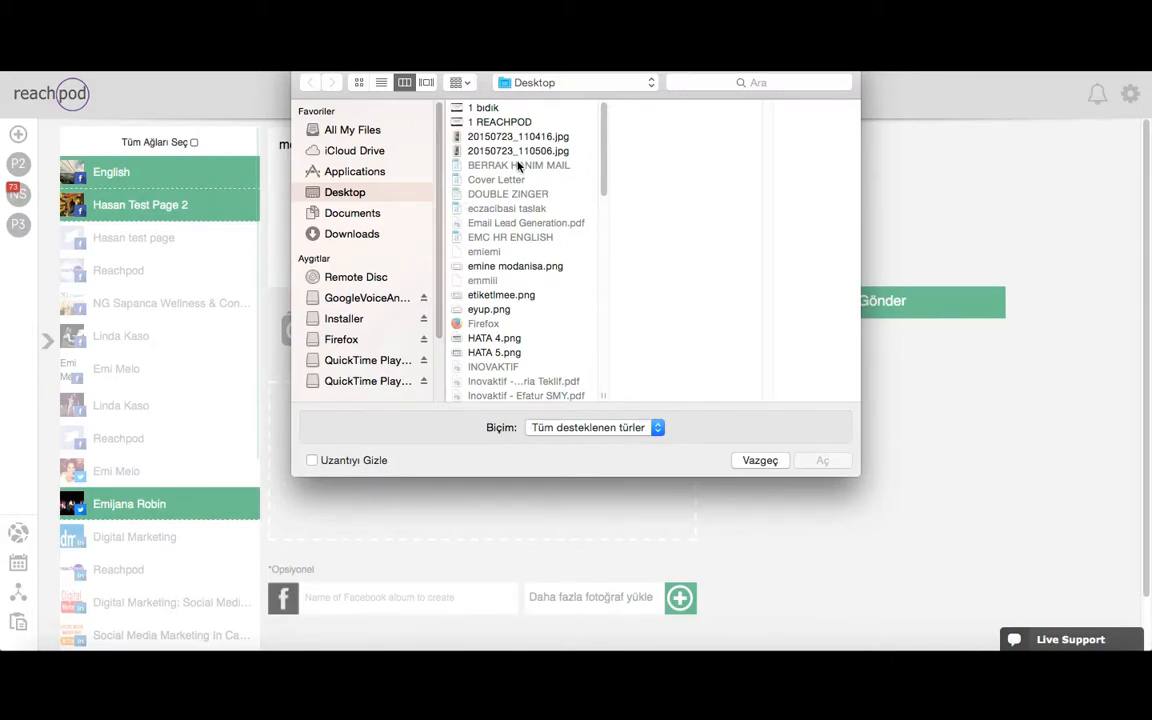
pyautogui.click(452, 120)
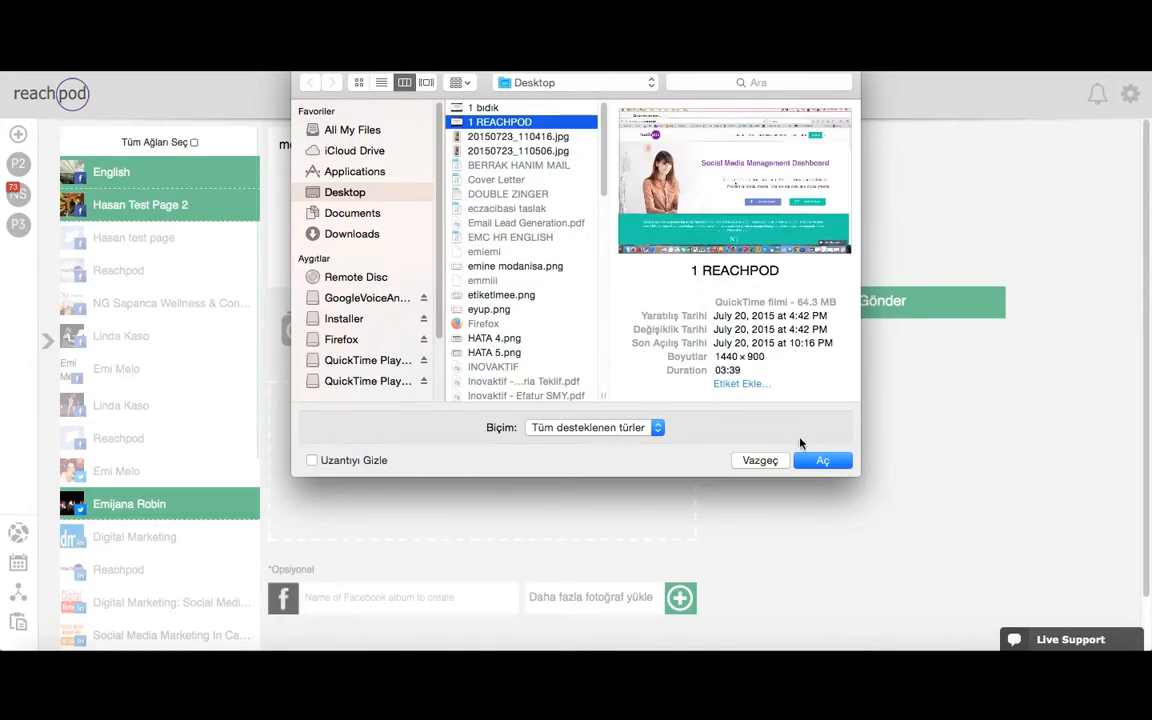
pyautogui.click(514, 137)
pyautogui.click(514, 150)
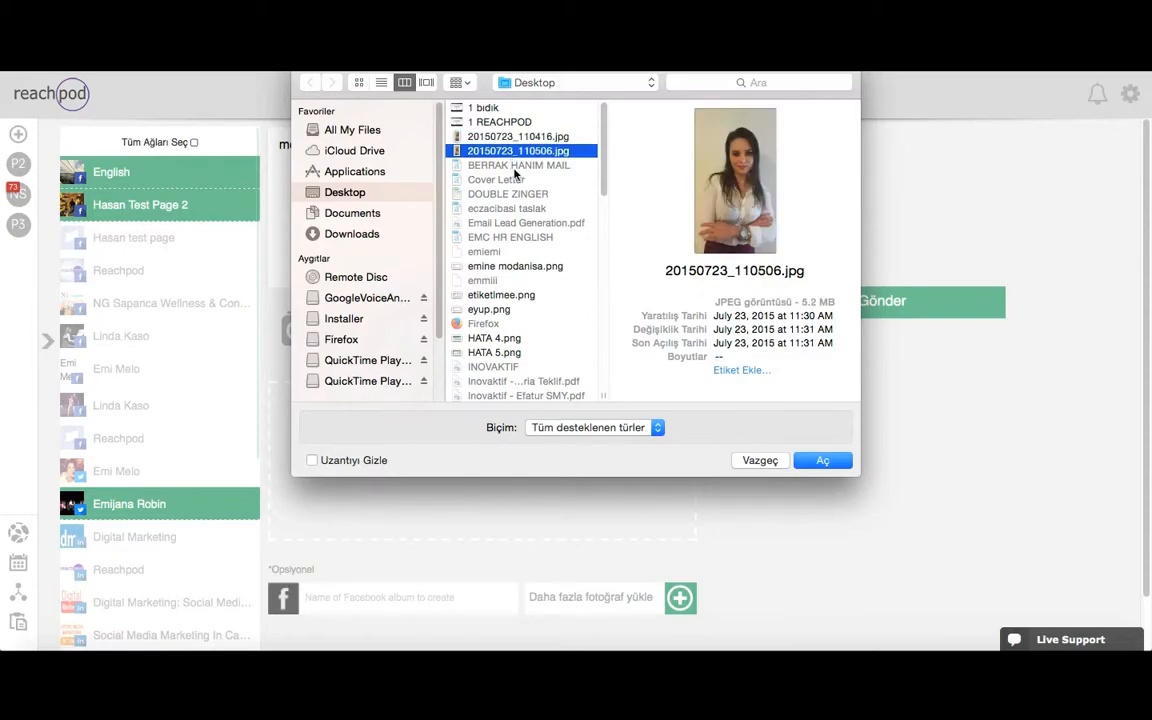
pyautogui.scroll(-5, 516, 180)
pyautogui.click(504, 267)
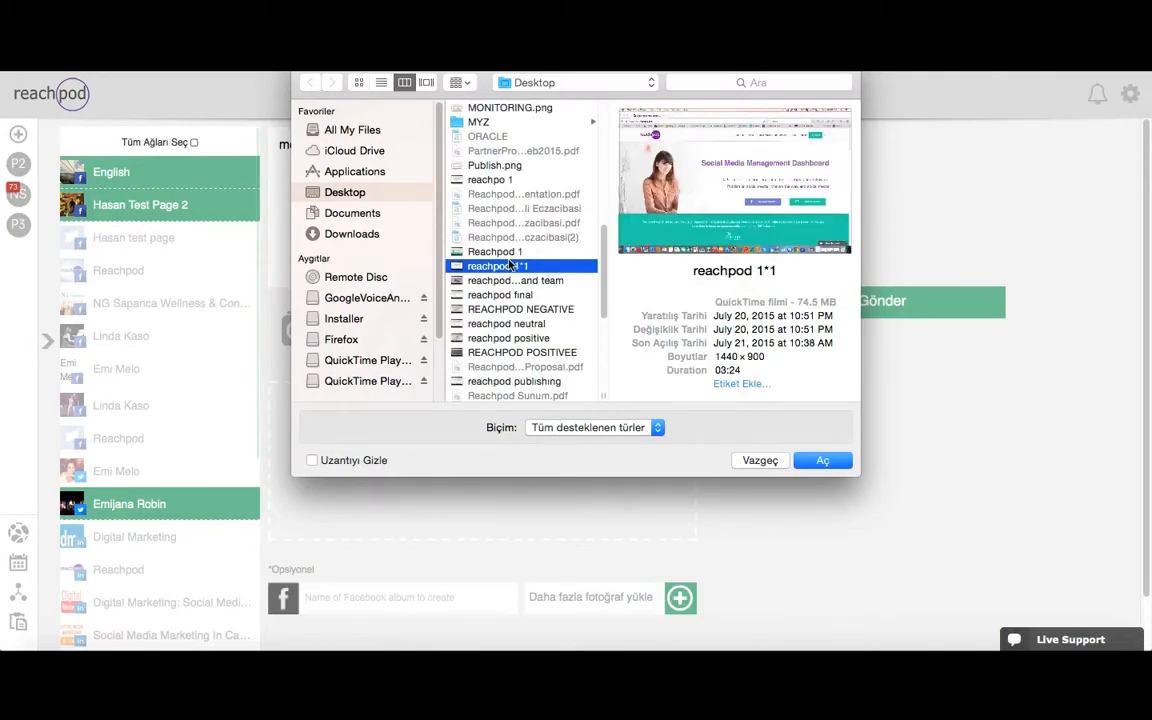
pyautogui.scroll(-3, 524, 297)
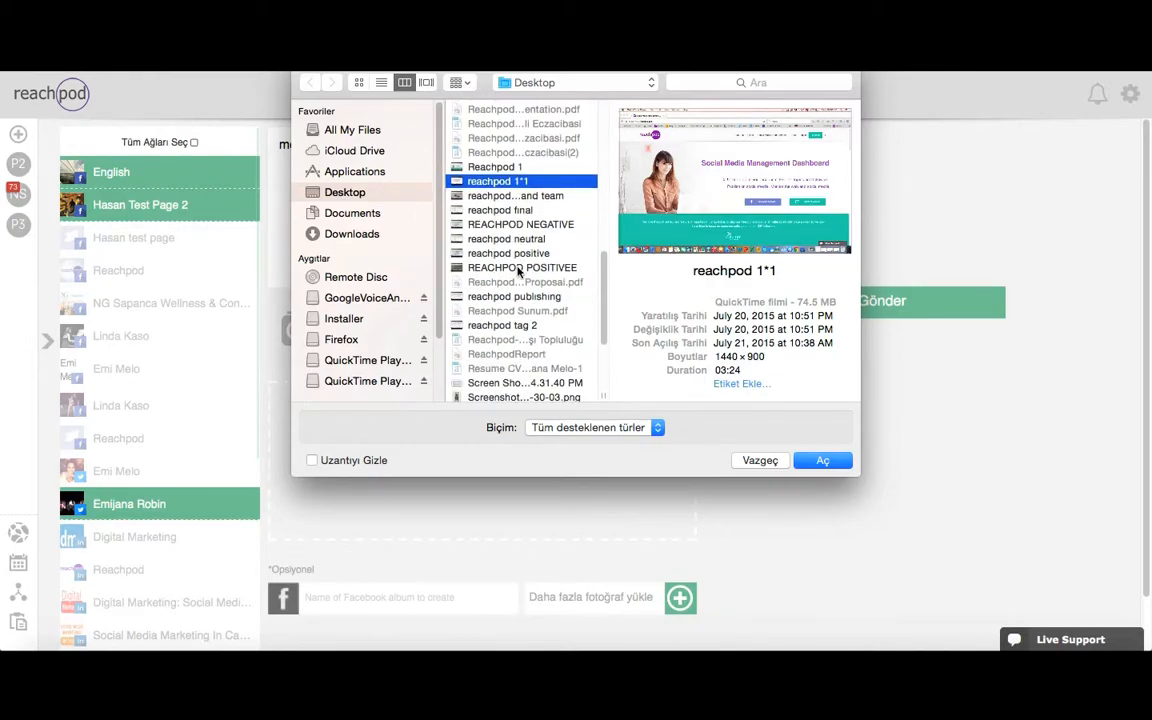
pyautogui.click(531, 327)
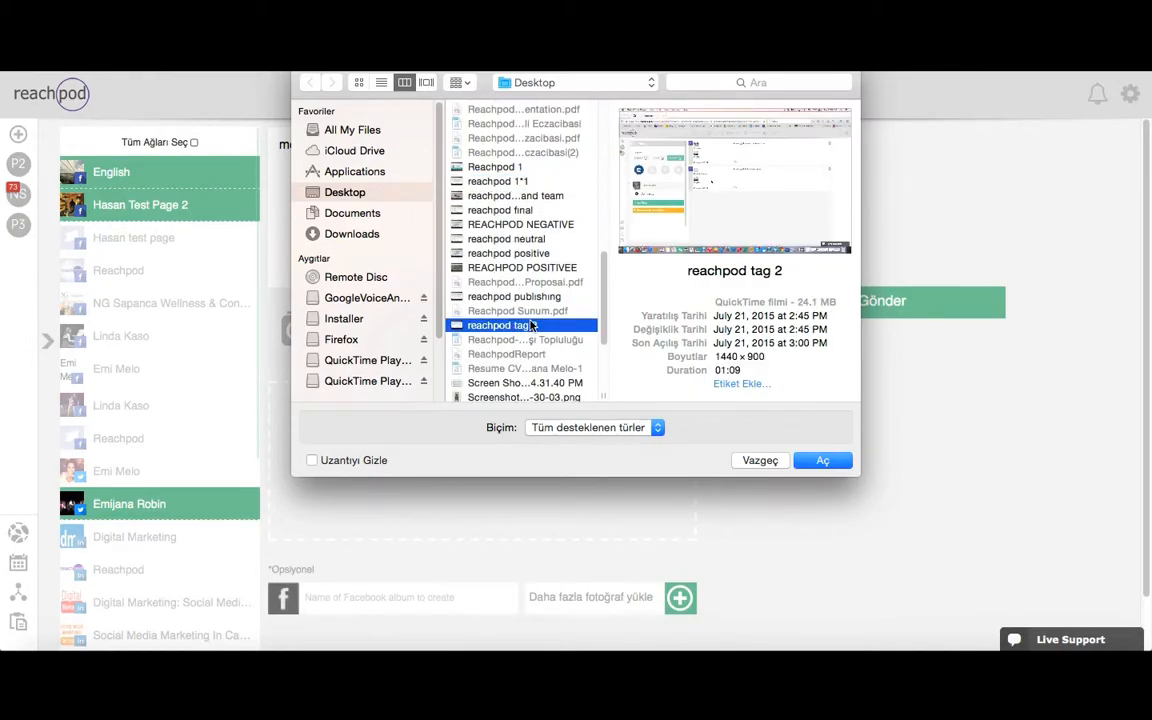
pyautogui.scroll(-5, 521, 297)
pyautogui.click(514, 251)
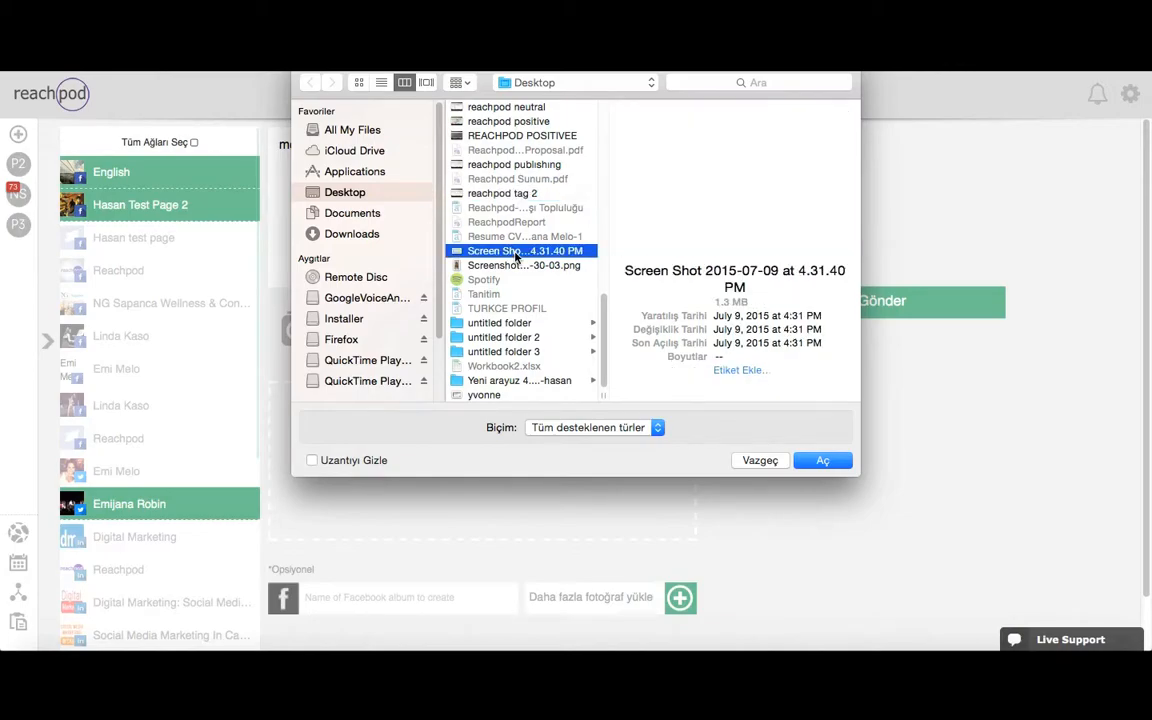
pyautogui.click(820, 460)
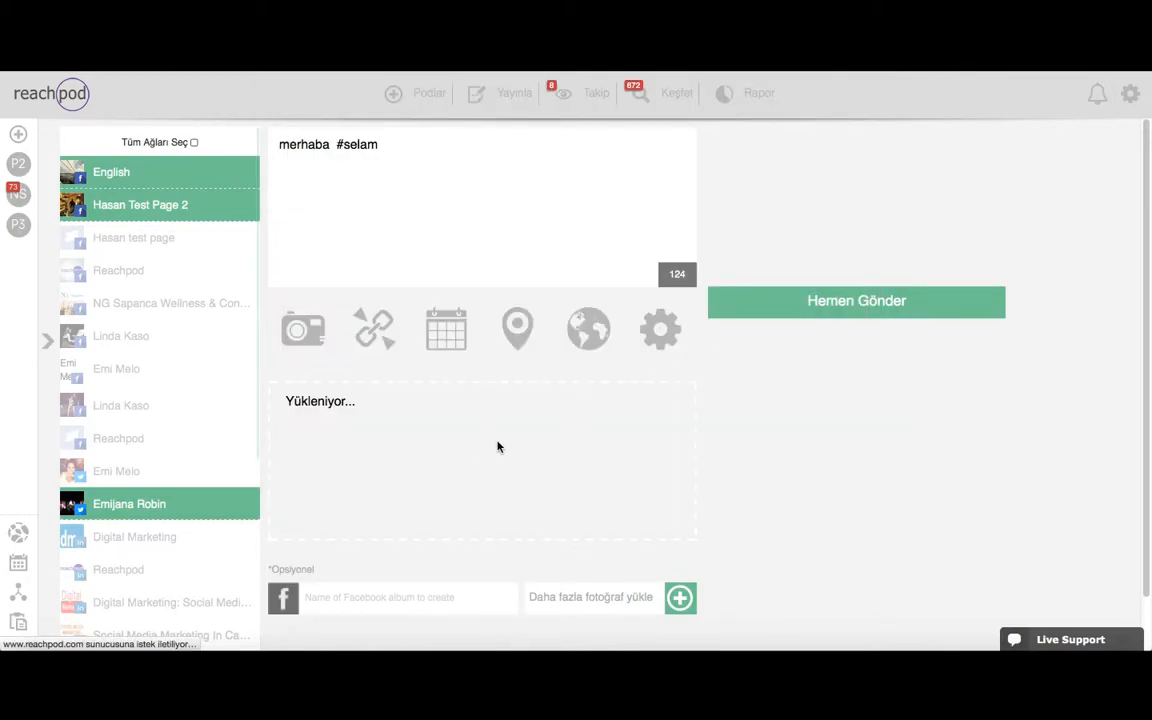
# - Open the post's link options, and find the Hürriyet news site through a Google search for "hurriyet" in a new browser tab
pyautogui.click(383, 346)
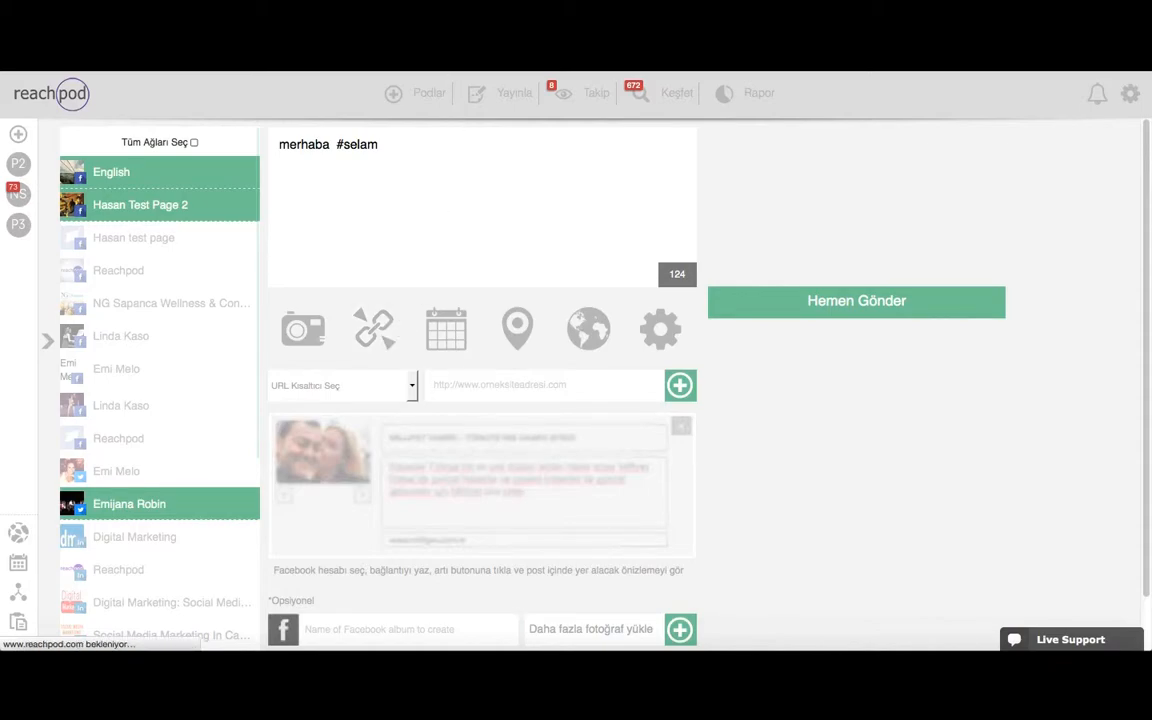
pyautogui.press('super+t')
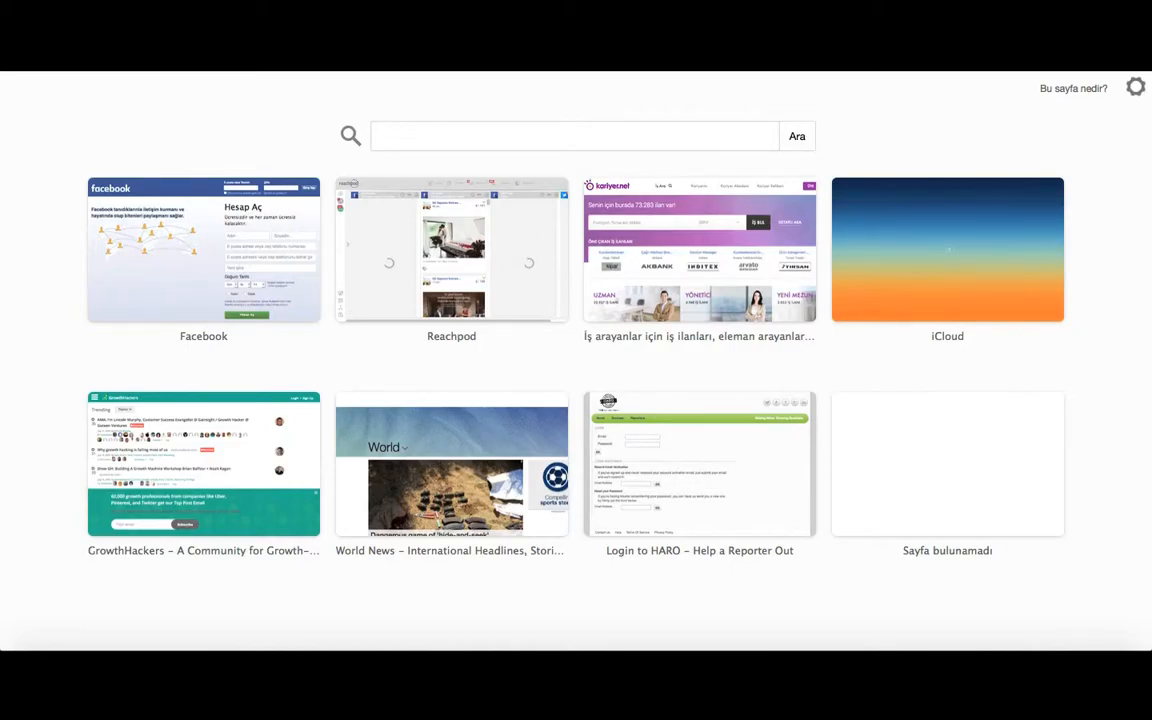
pyautogui.write('google.com.tr')
pyautogui.press('Return')
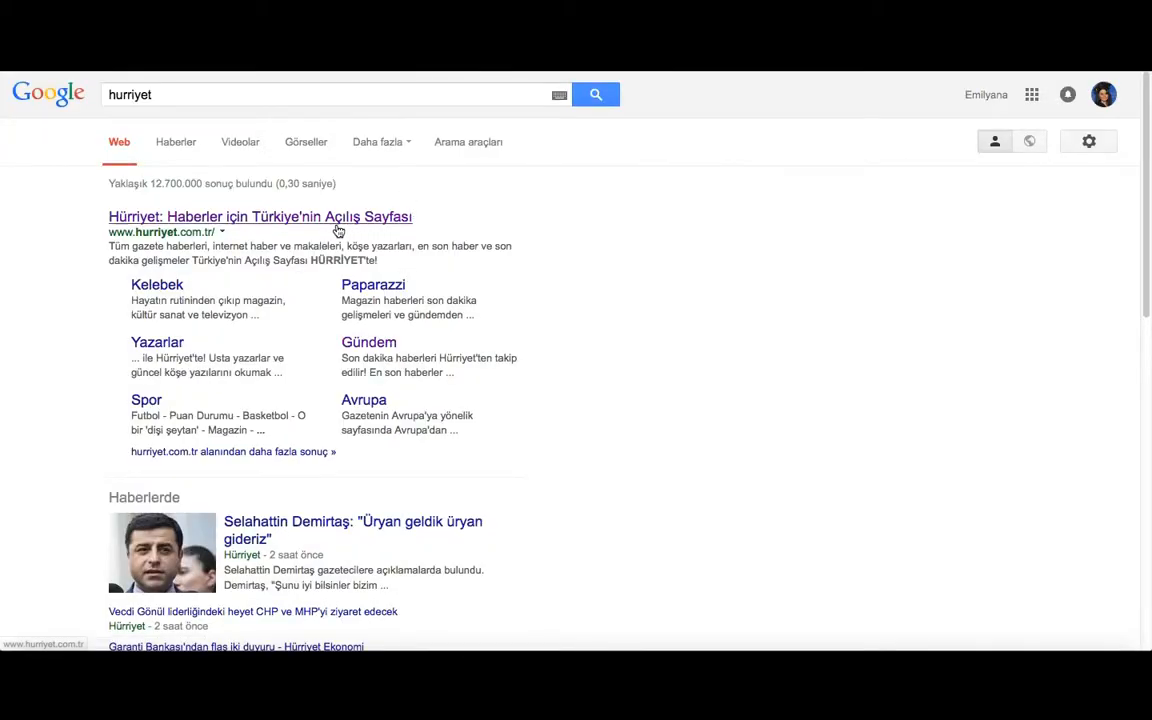
pyautogui.click(338, 218)
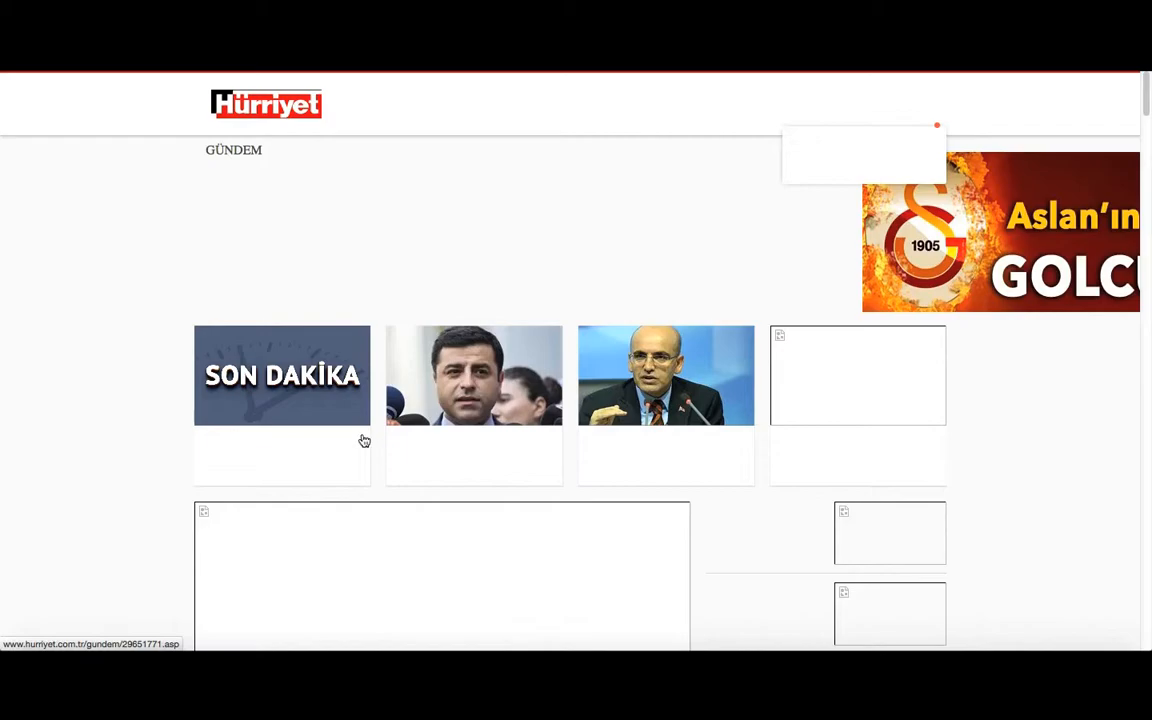
# - Open the "Sadece 6 kişiye geliyor" article from the Hürriyet homepage and copy its web address
pyautogui.scroll(-3, 338, 478)
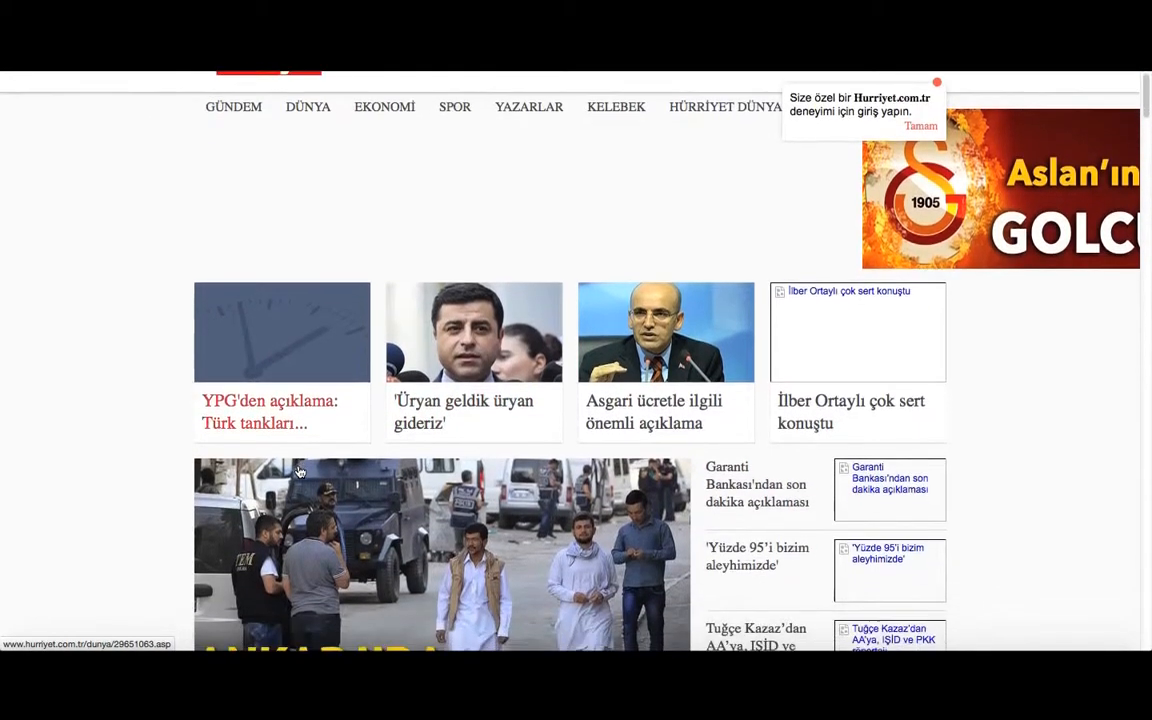
pyautogui.scroll(-6, 506, 489)
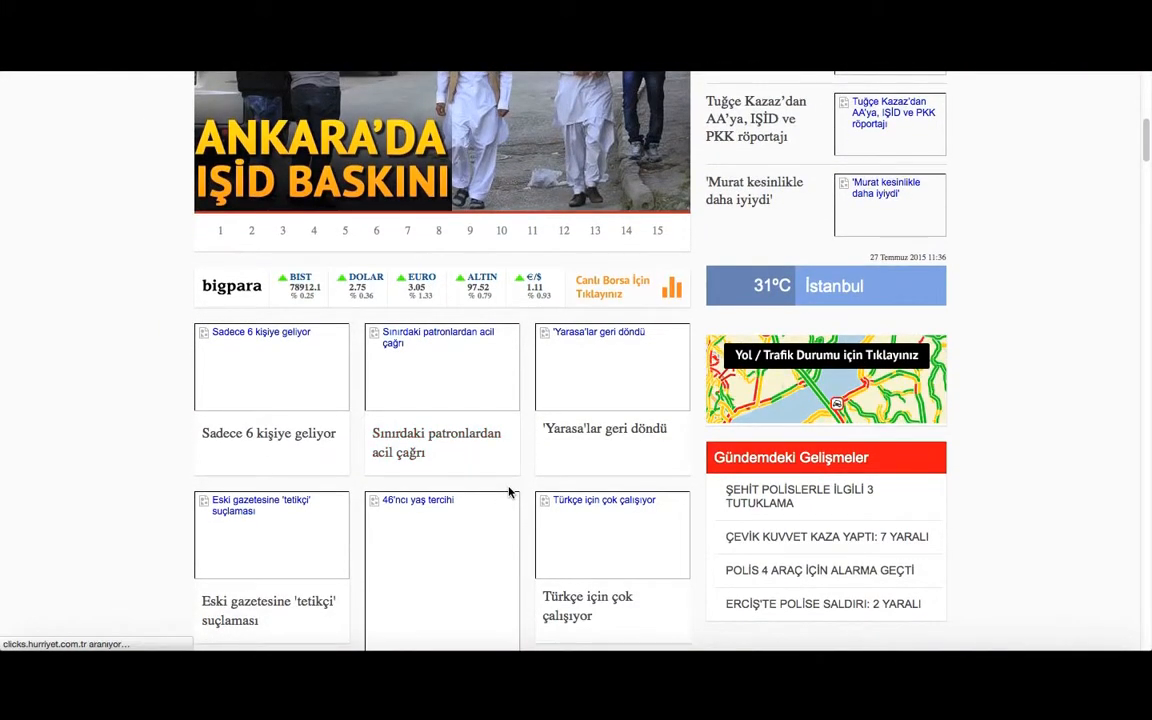
pyautogui.click(283, 361)
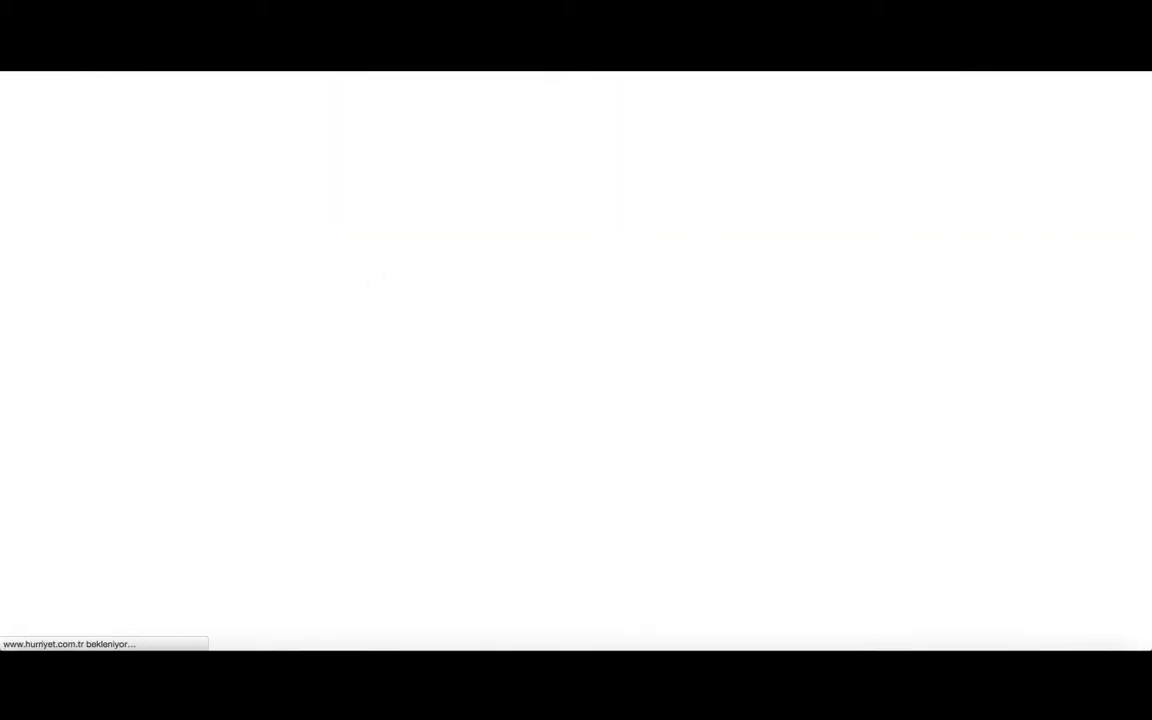
pyautogui.rightClick(287, 38)
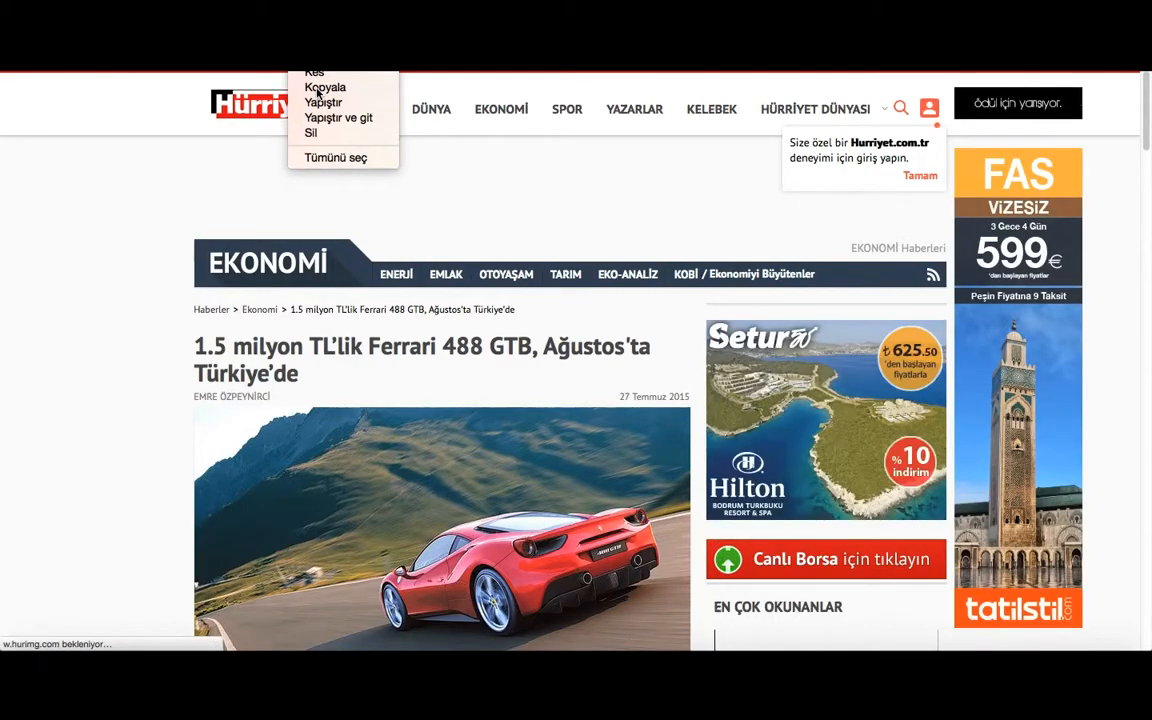
pyautogui.click(318, 88)
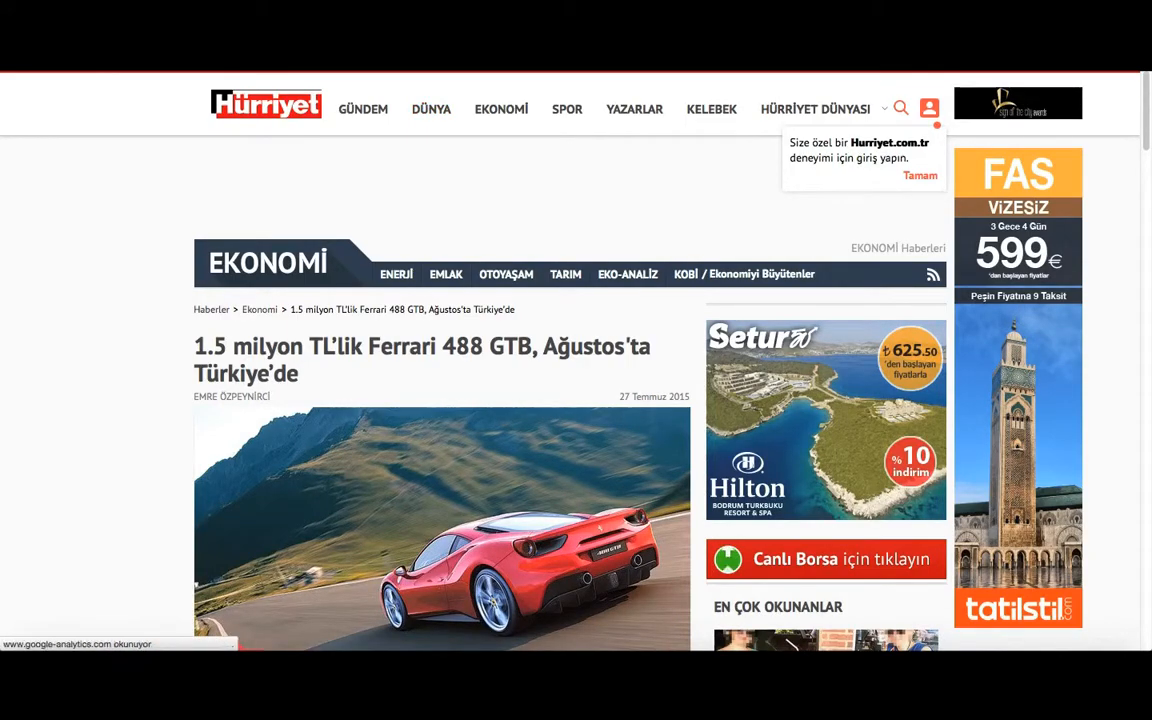
# - Close the Hürriyet news pages and paste the copied article address into the post's link field in Reachpod
pyautogui.press('super+w')
pyautogui.click(540, 225)
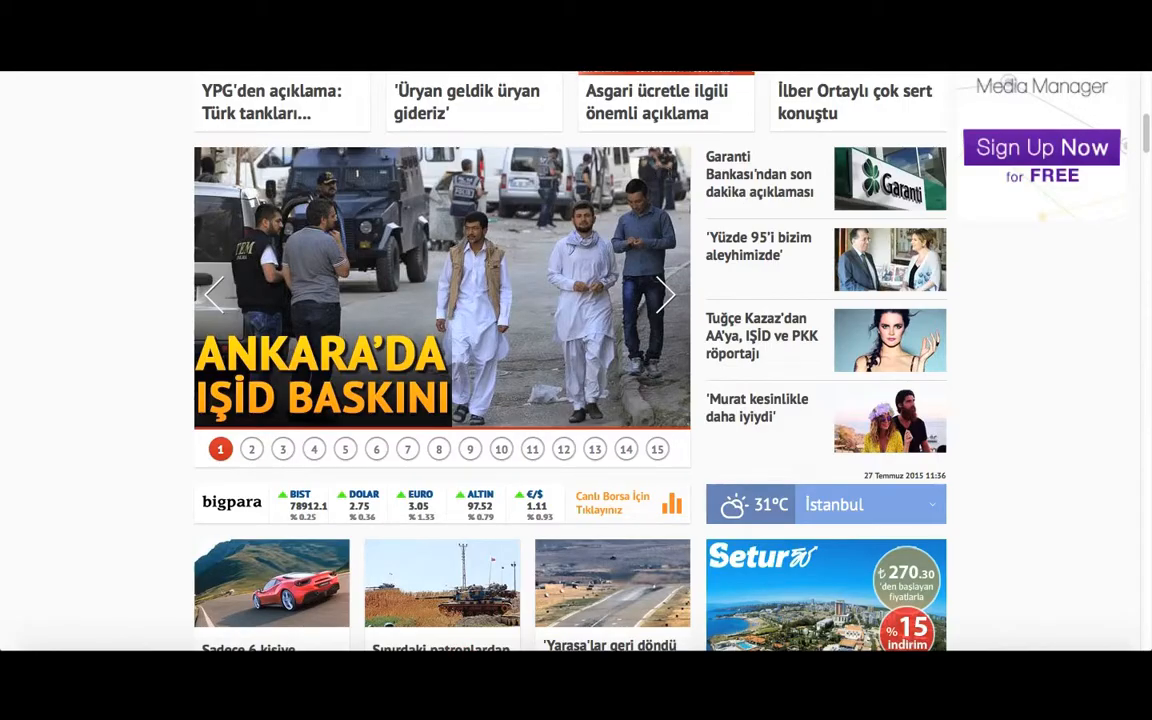
pyautogui.press('super+w')
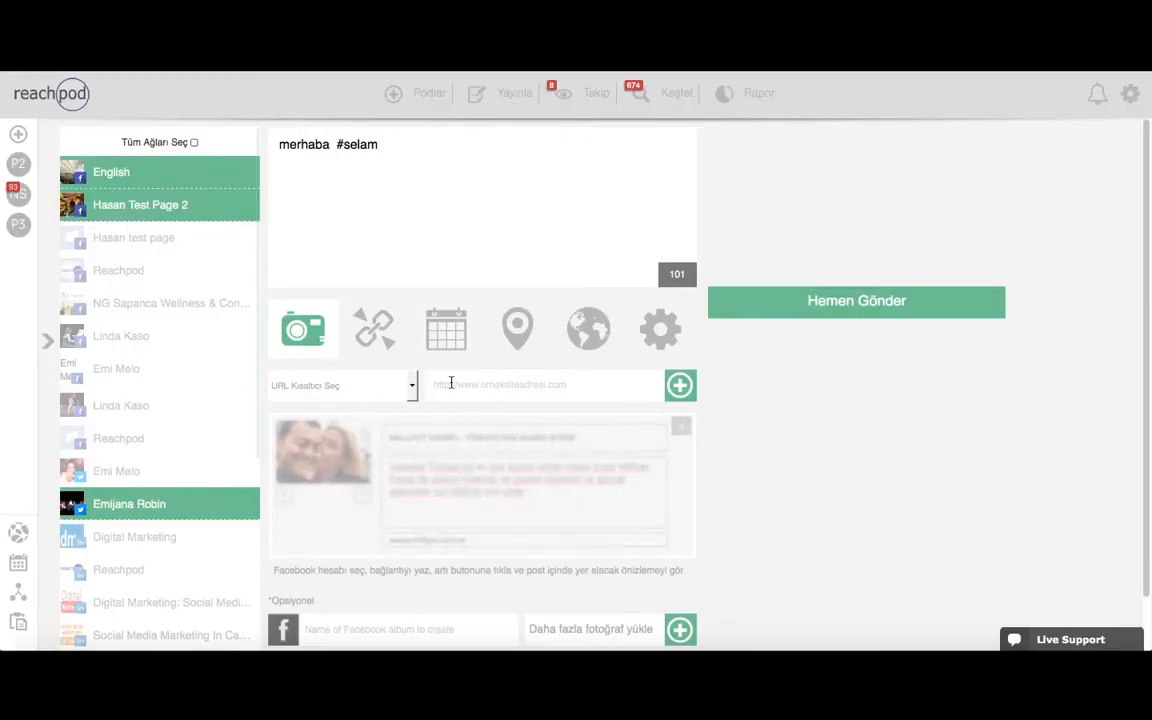
pyautogui.rightClick(451, 383)
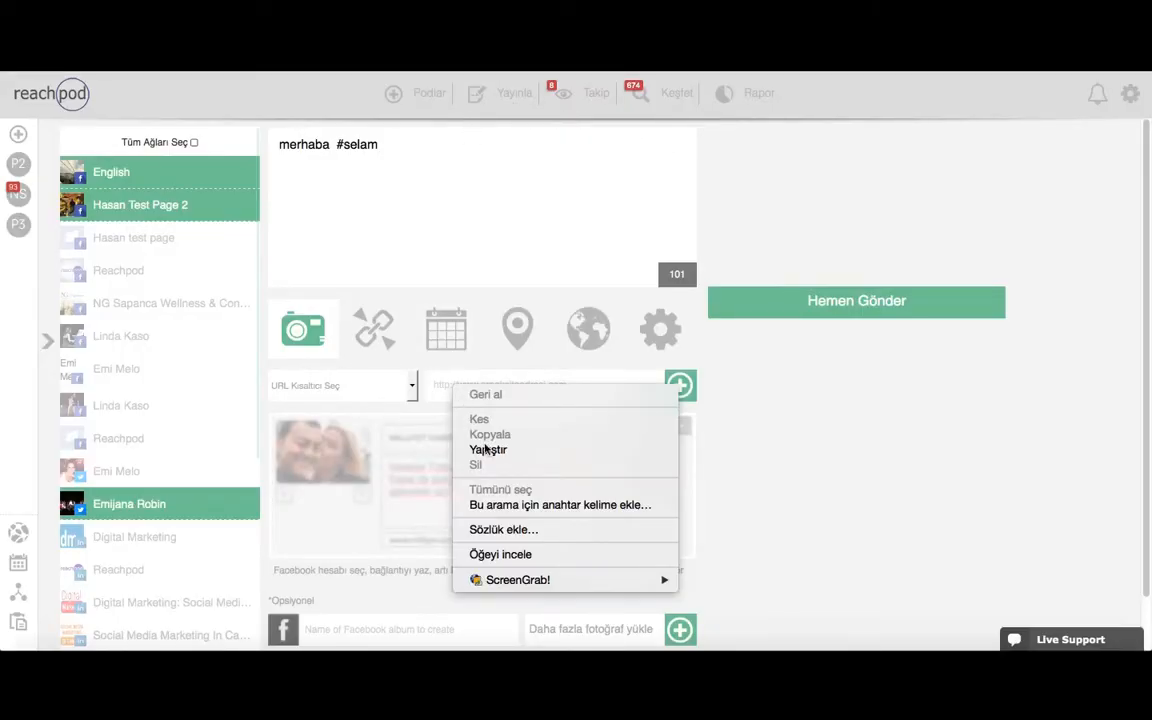
pyautogui.click(538, 384)
pyautogui.rightClick(540, 385)
pyautogui.click(601, 457)
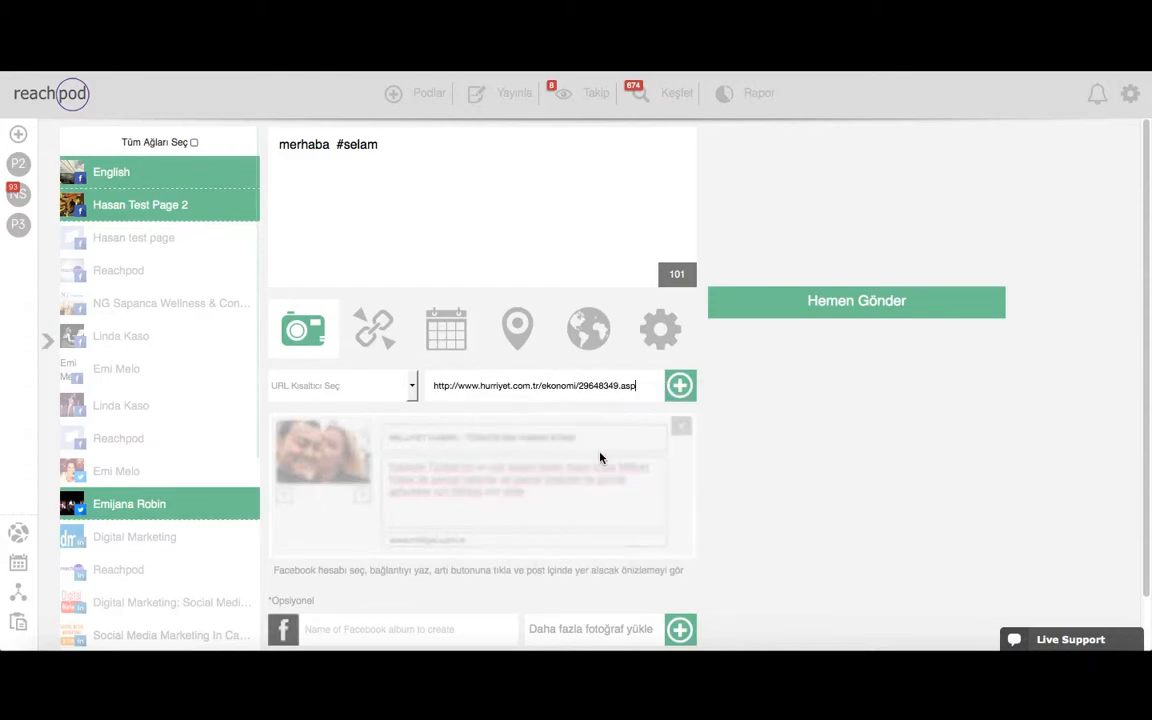
# - Select the connected URL shortener account and add the article link to the post with its preview
pyautogui.click(384, 386)
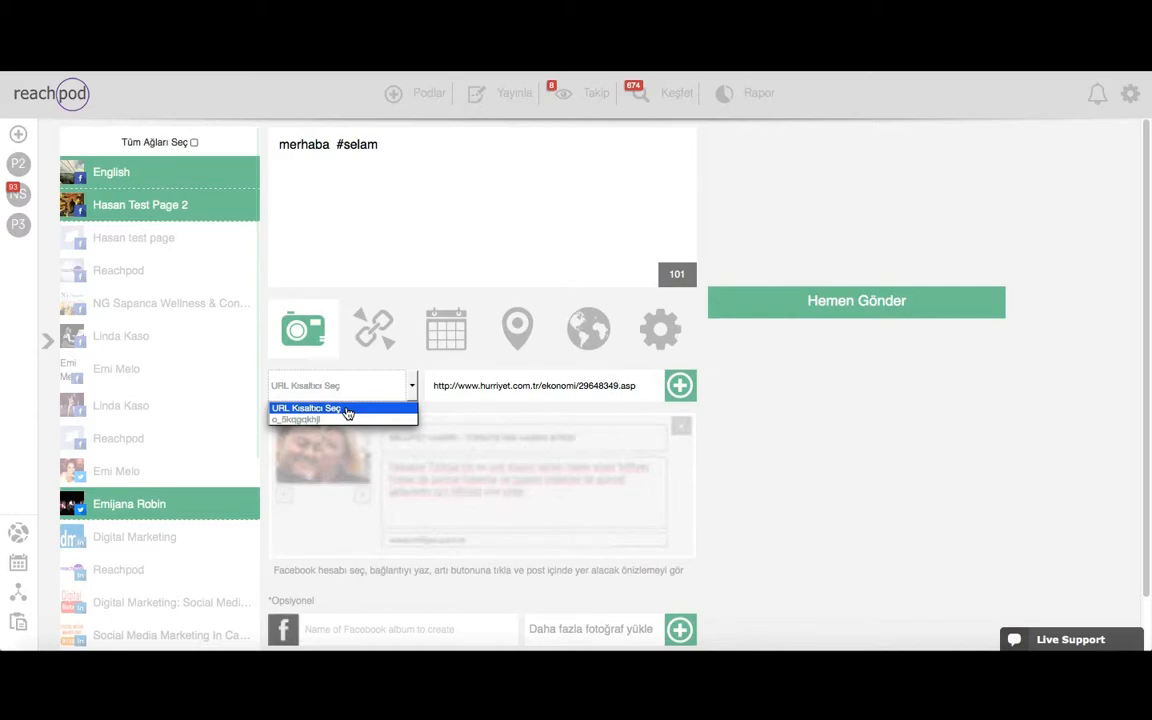
pyautogui.click(293, 420)
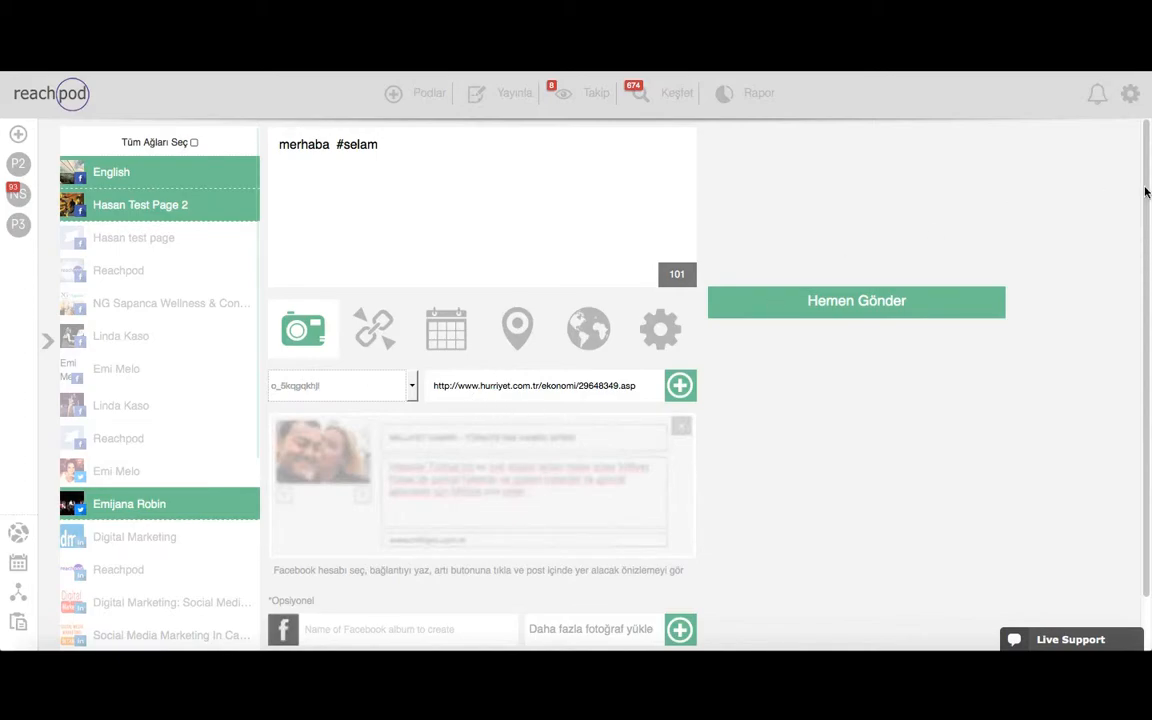
pyautogui.click(1130, 95)
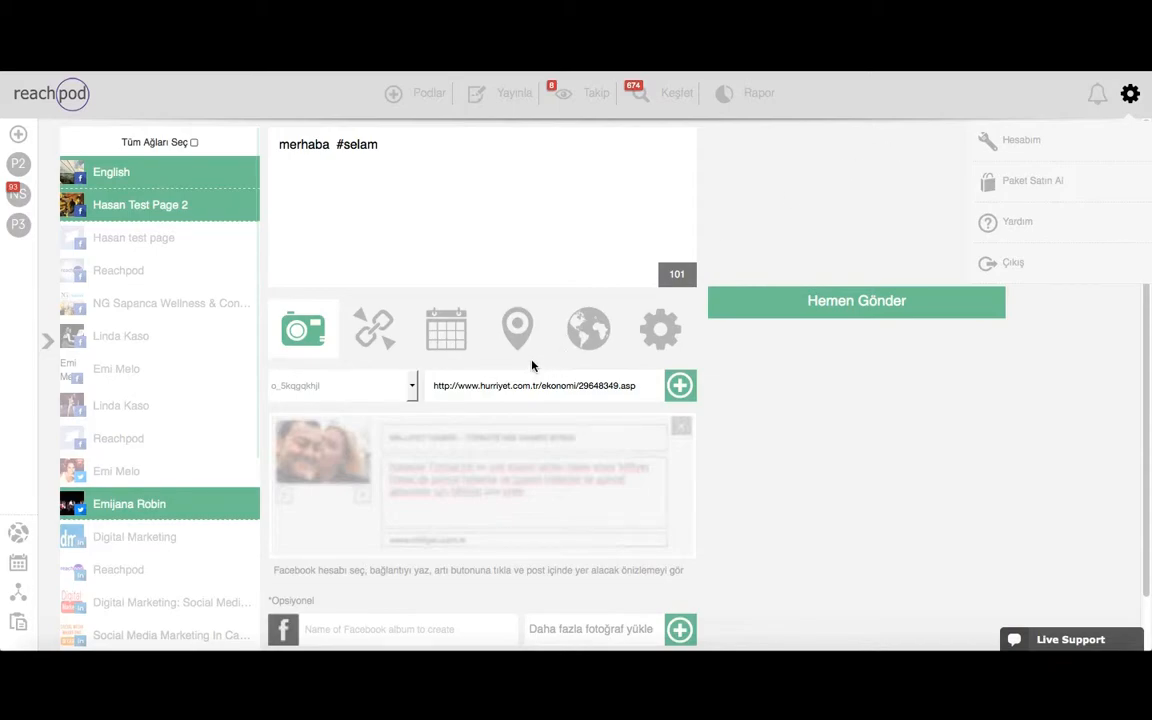
pyautogui.click(679, 388)
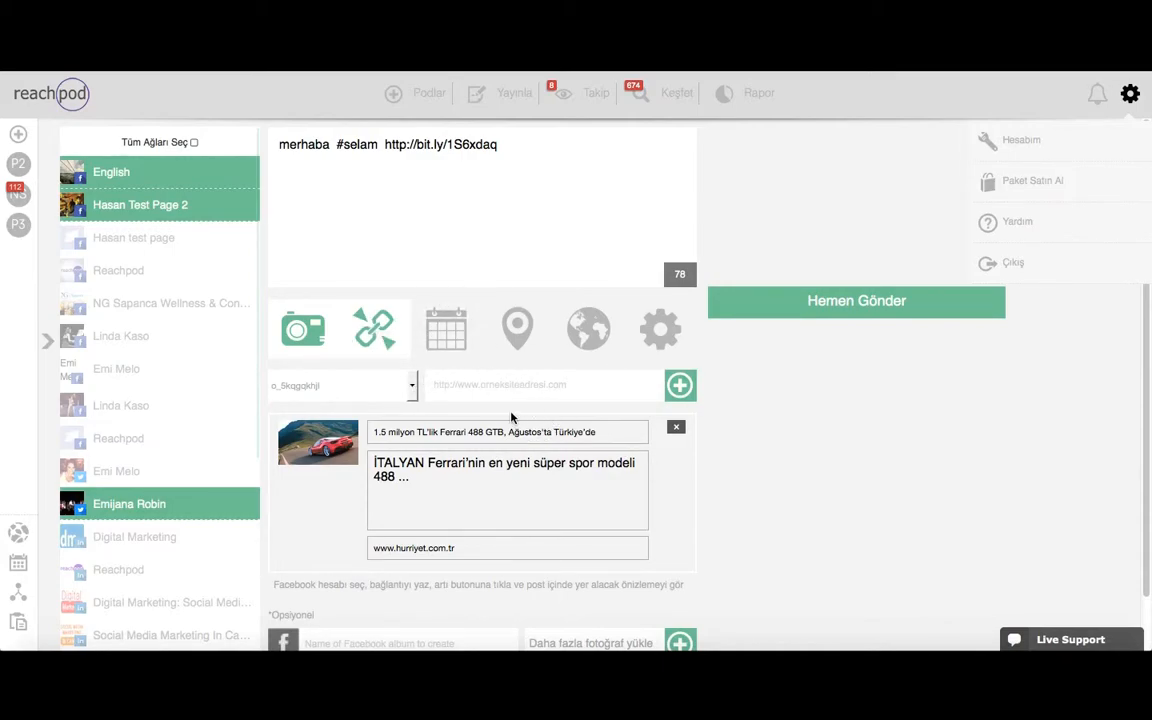
pyautogui.scroll(-1, 470, 375)
pyautogui.scroll(1, 463, 387)
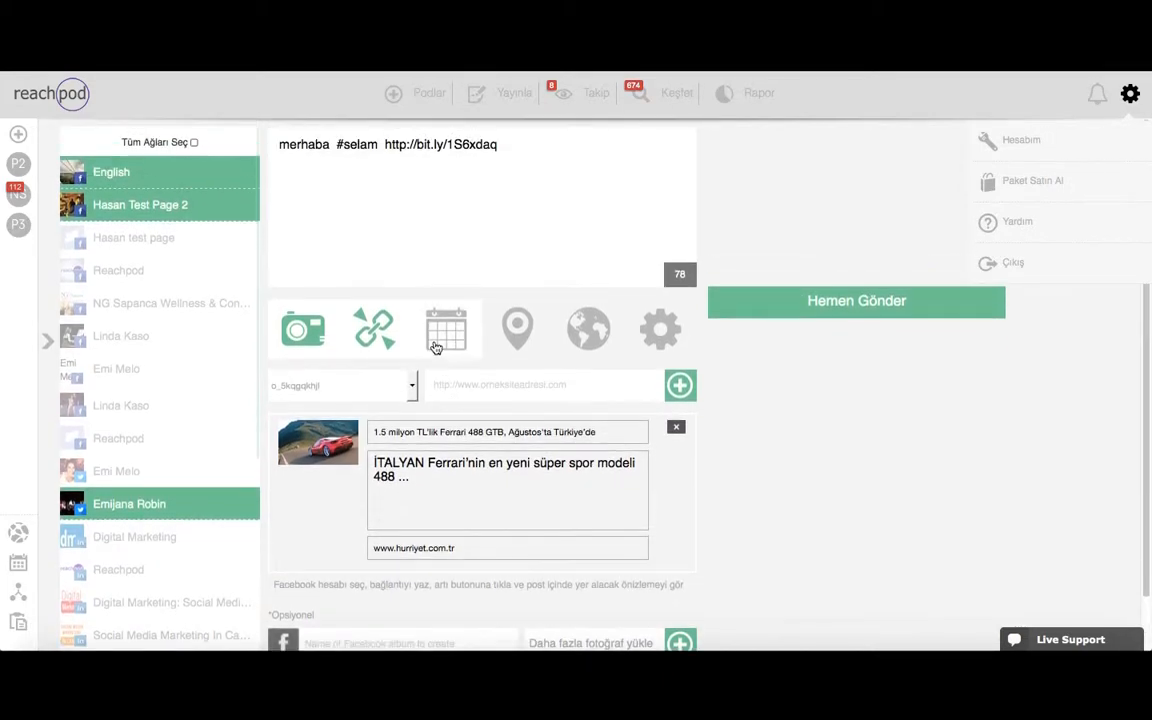
# - Schedule the post for 29 July 2015 at 09:12
pyautogui.click(432, 318)
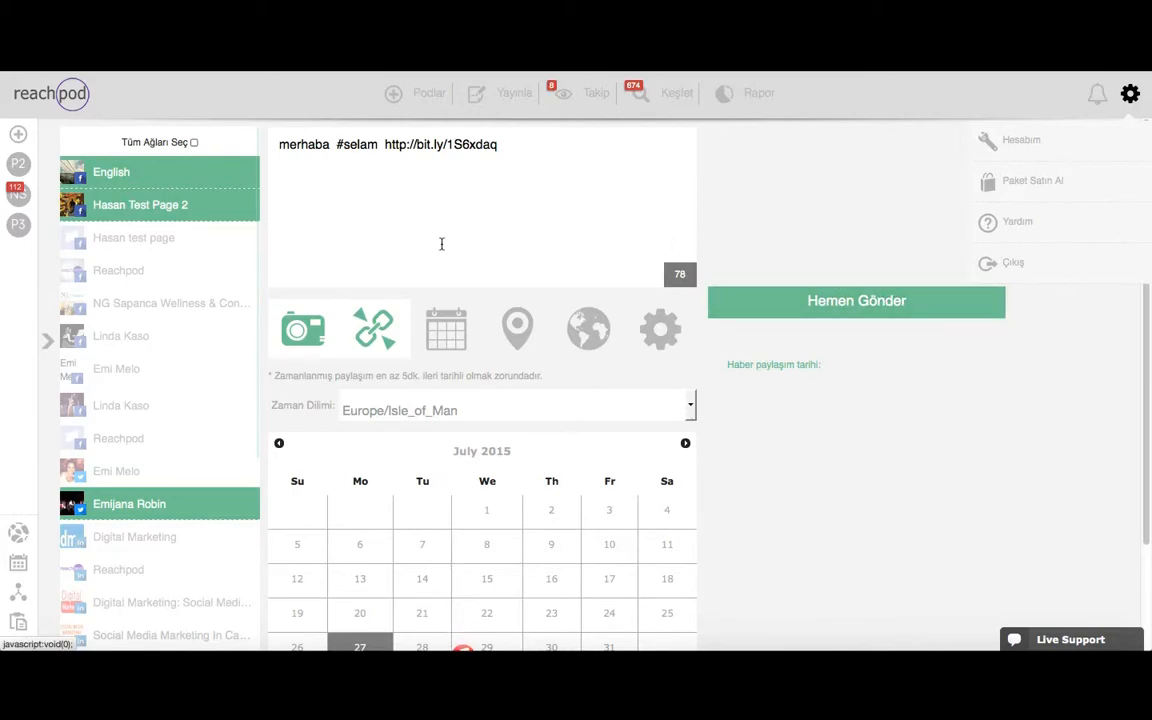
pyautogui.scroll(-3, 517, 485)
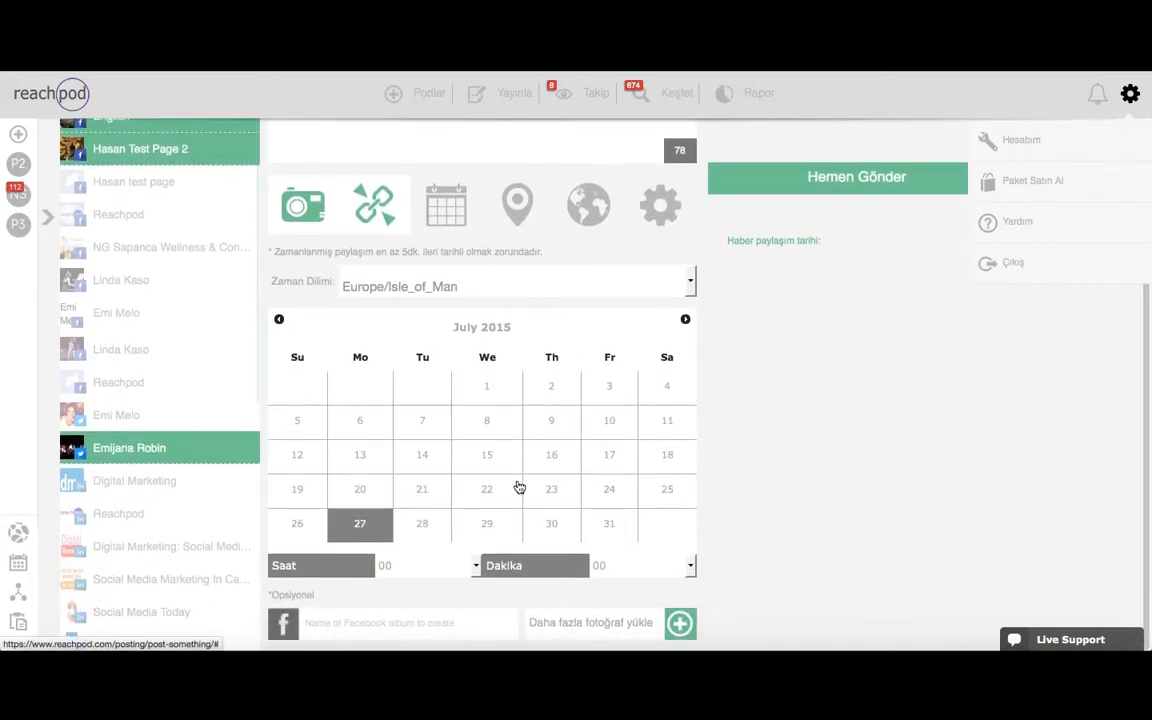
pyautogui.click(428, 527)
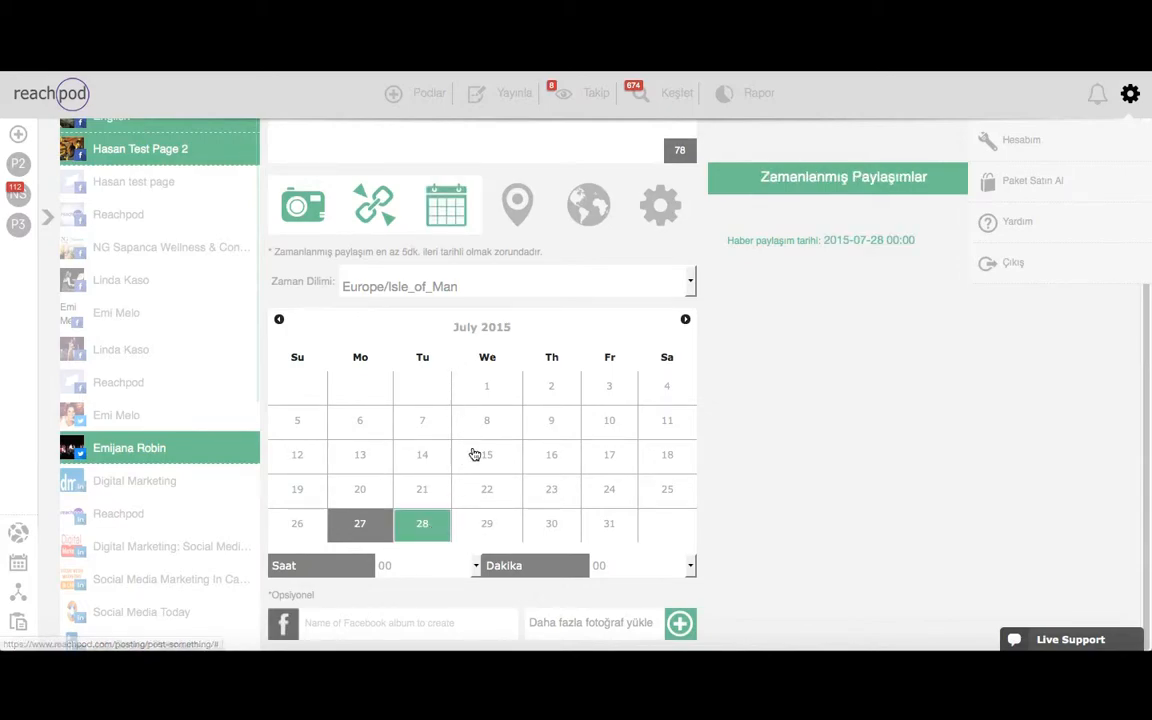
pyautogui.click(490, 530)
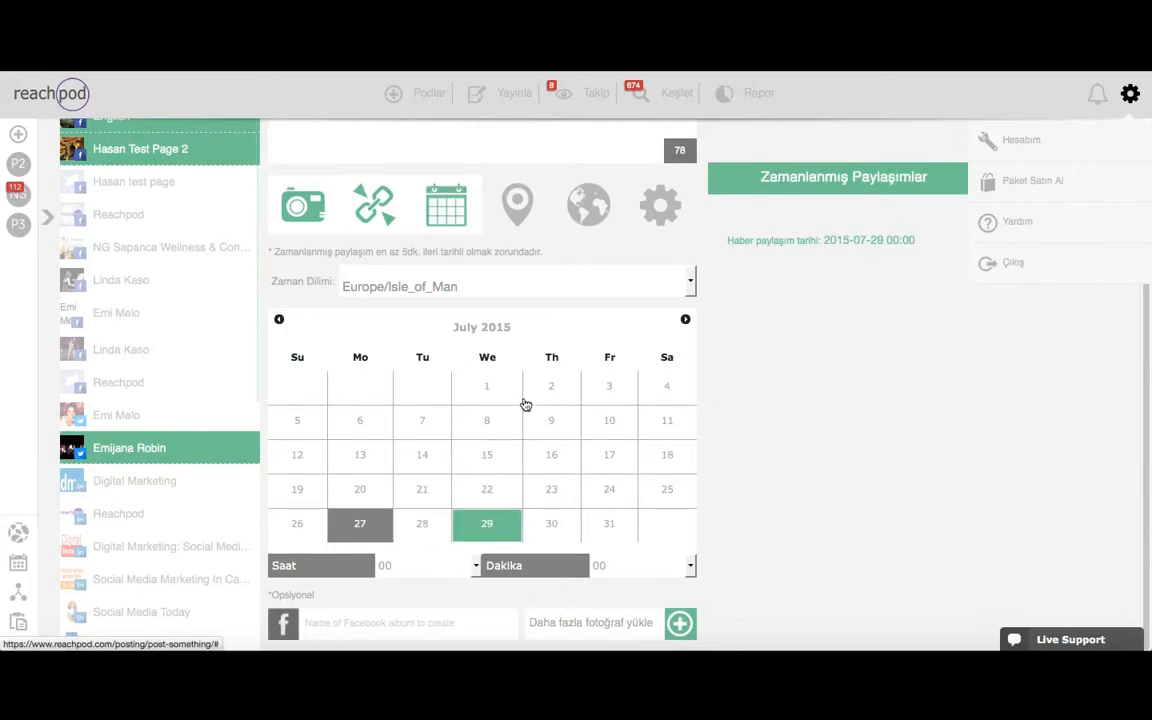
pyautogui.click(395, 566)
pyautogui.click(415, 412)
pyautogui.click(645, 567)
pyautogui.click(612, 453)
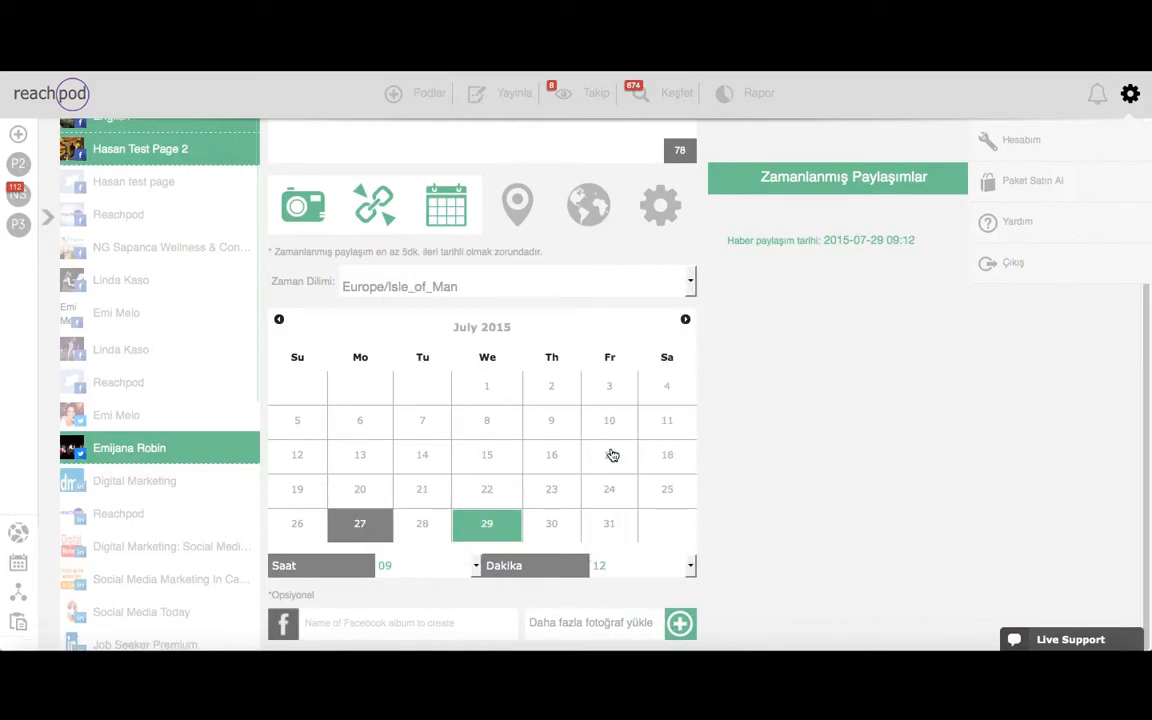
# - Set the time zone of the scheduled post to Europe/Istanbul
pyautogui.click(465, 294)
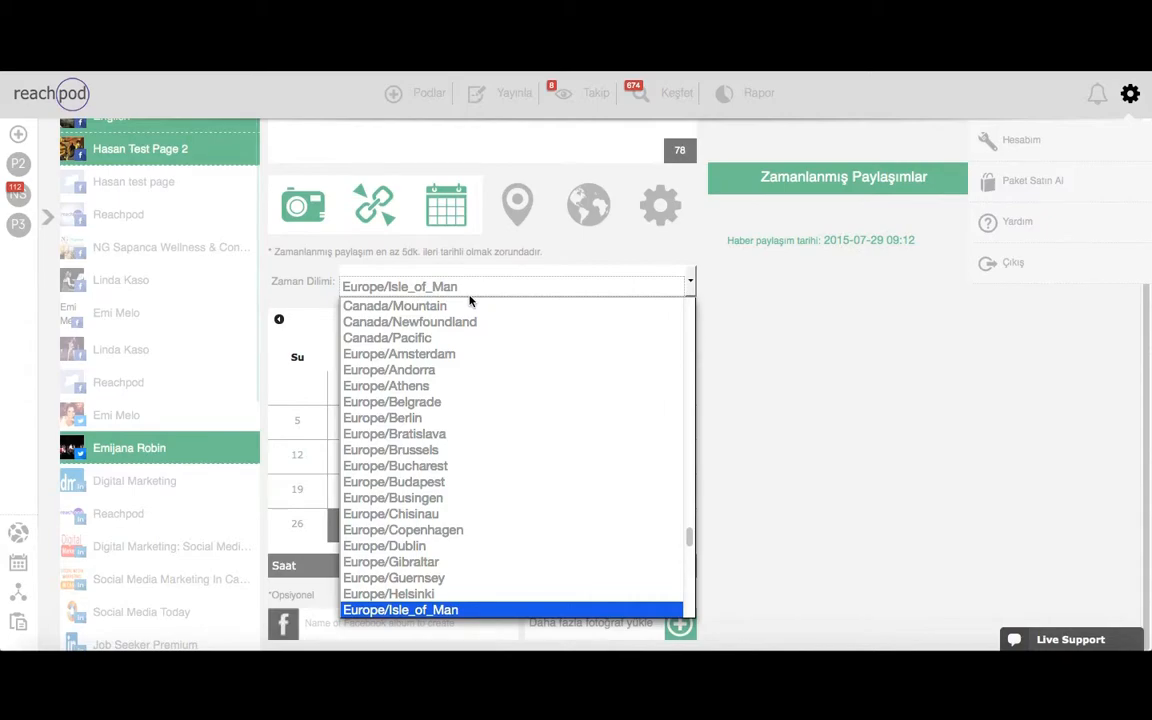
pyautogui.scroll(-10, 436, 418)
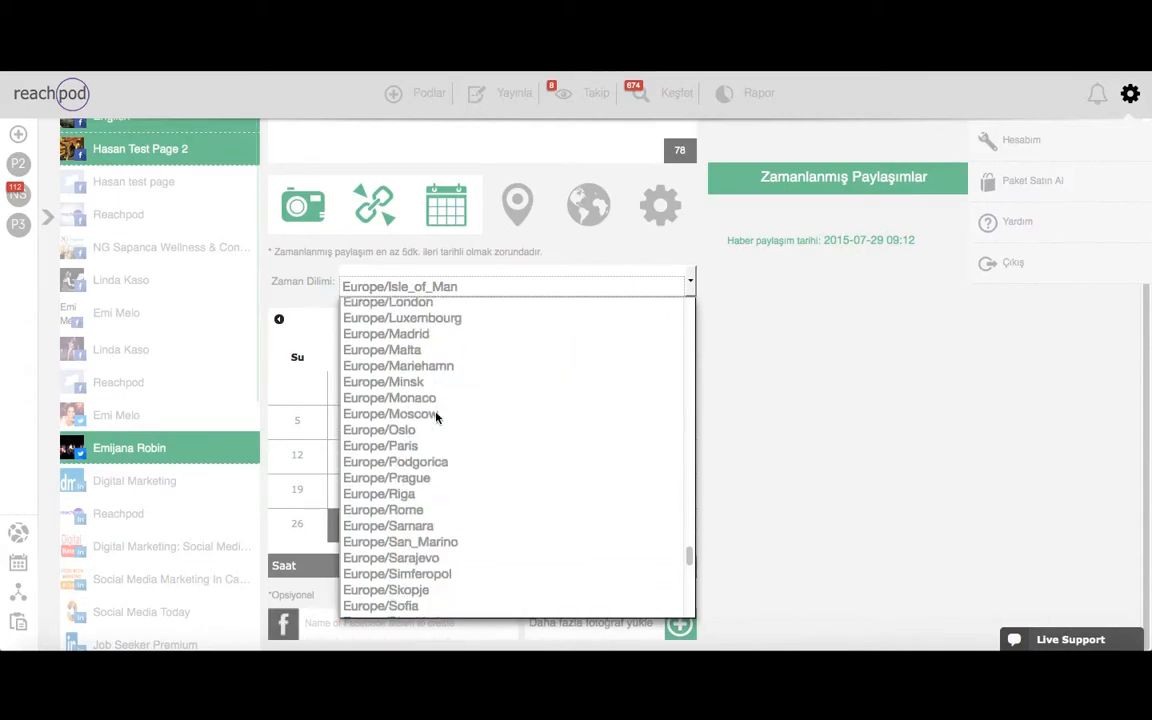
pyautogui.scroll(-8, 436, 418)
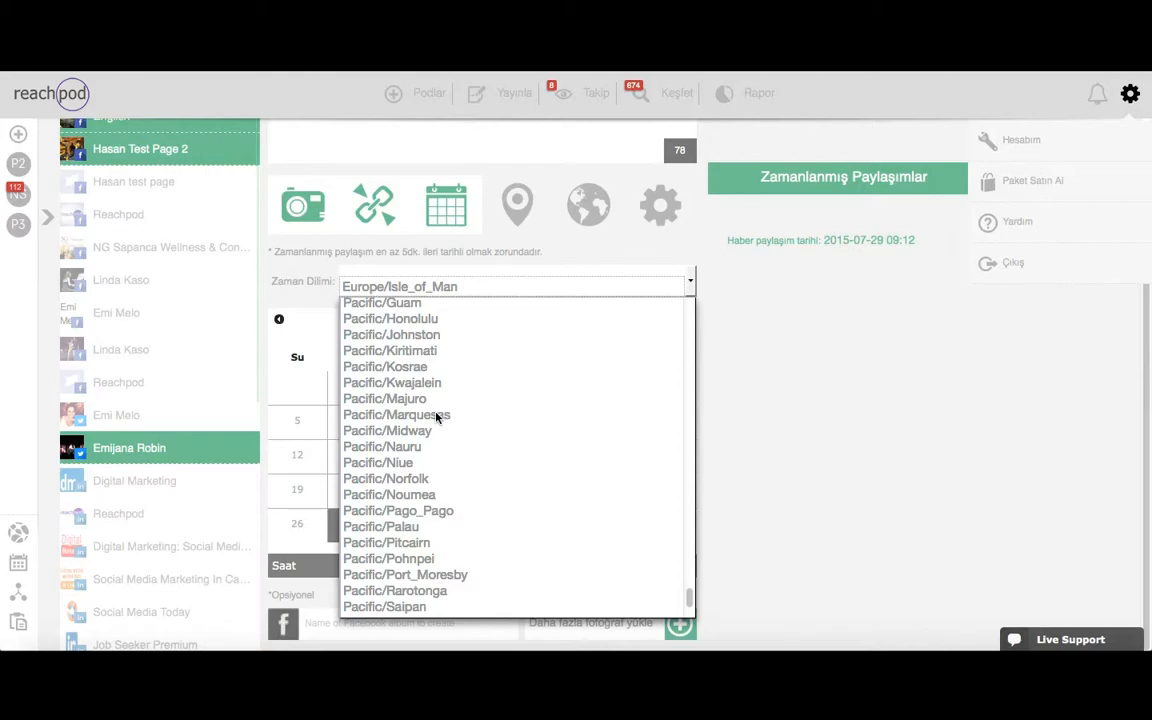
pyautogui.scroll(12, 463, 406)
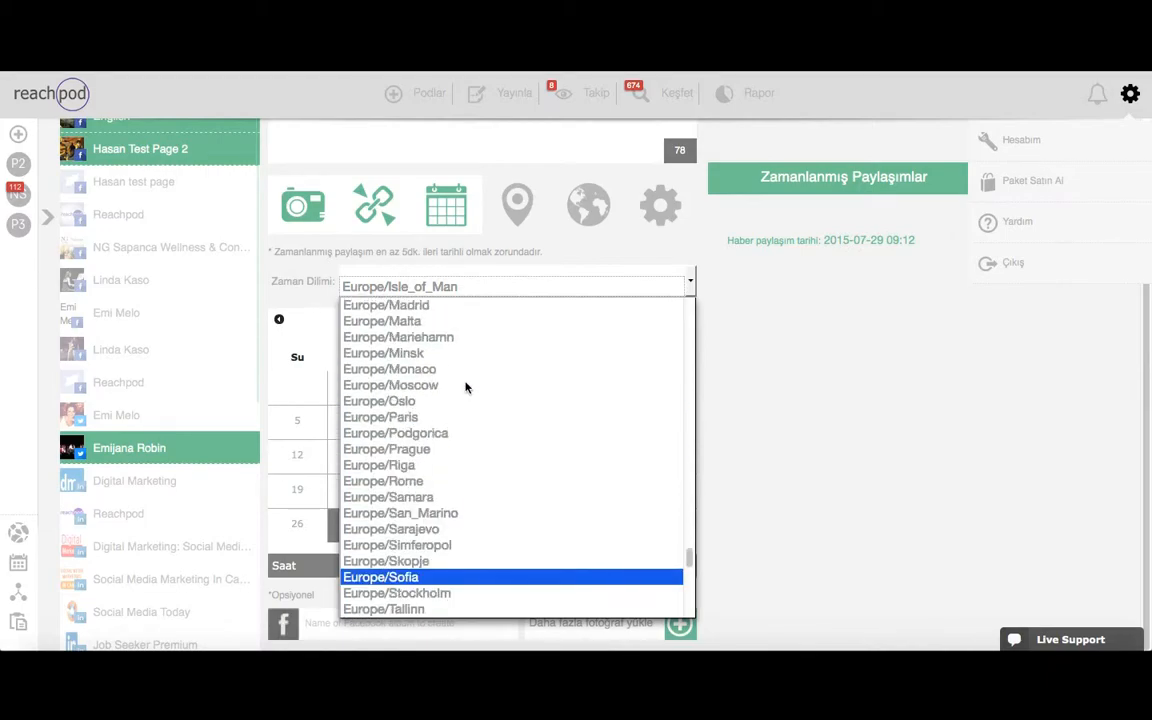
pyautogui.scroll(8, 465, 387)
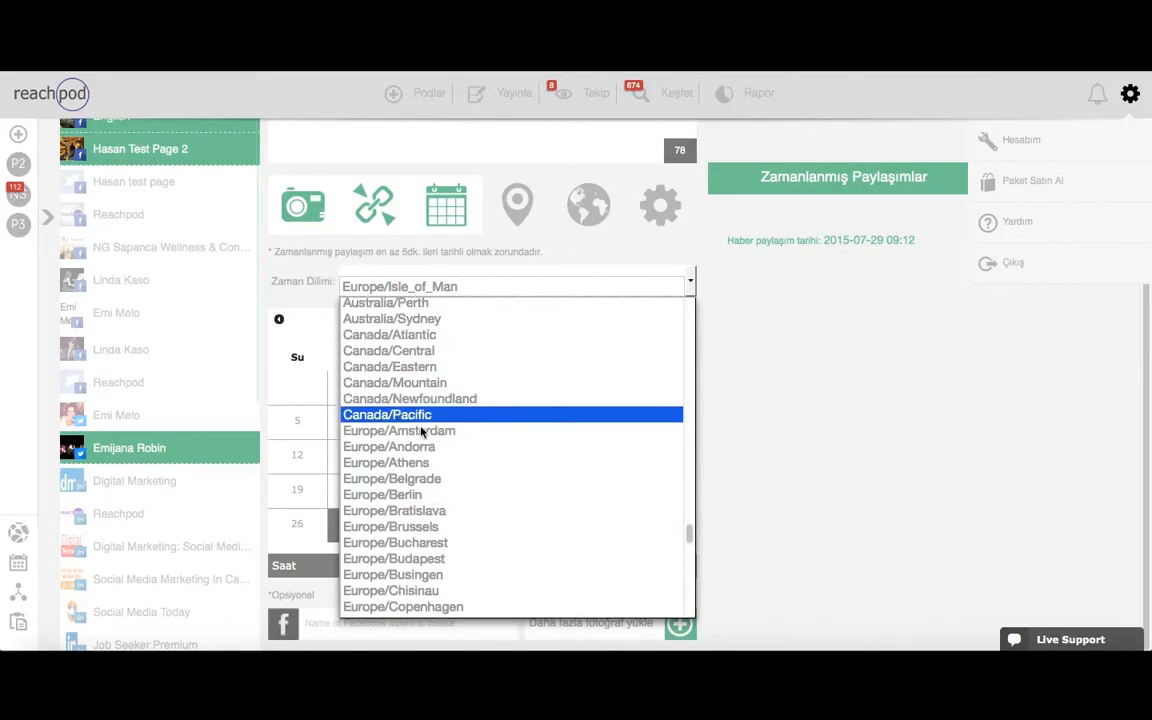
pyautogui.scroll(5, 438, 414)
pyautogui.scroll(-20, 438, 414)
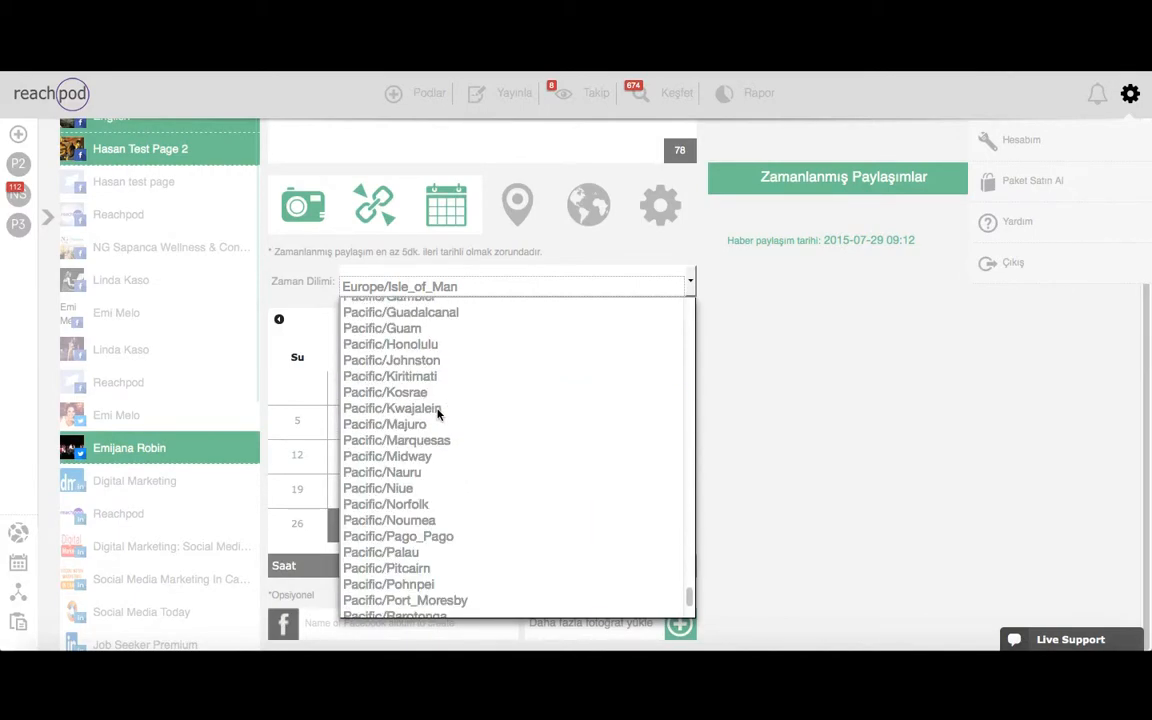
pyautogui.scroll(8, 437, 413)
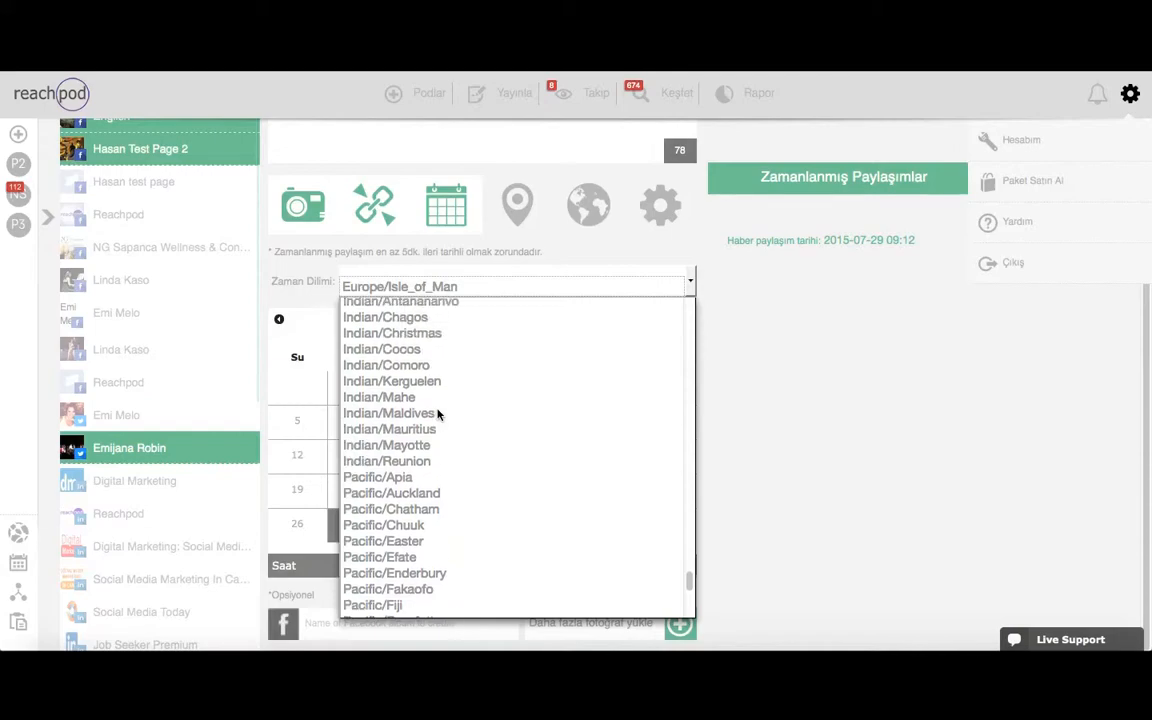
pyautogui.scroll(3, 437, 414)
pyautogui.scroll(-2, 437, 414)
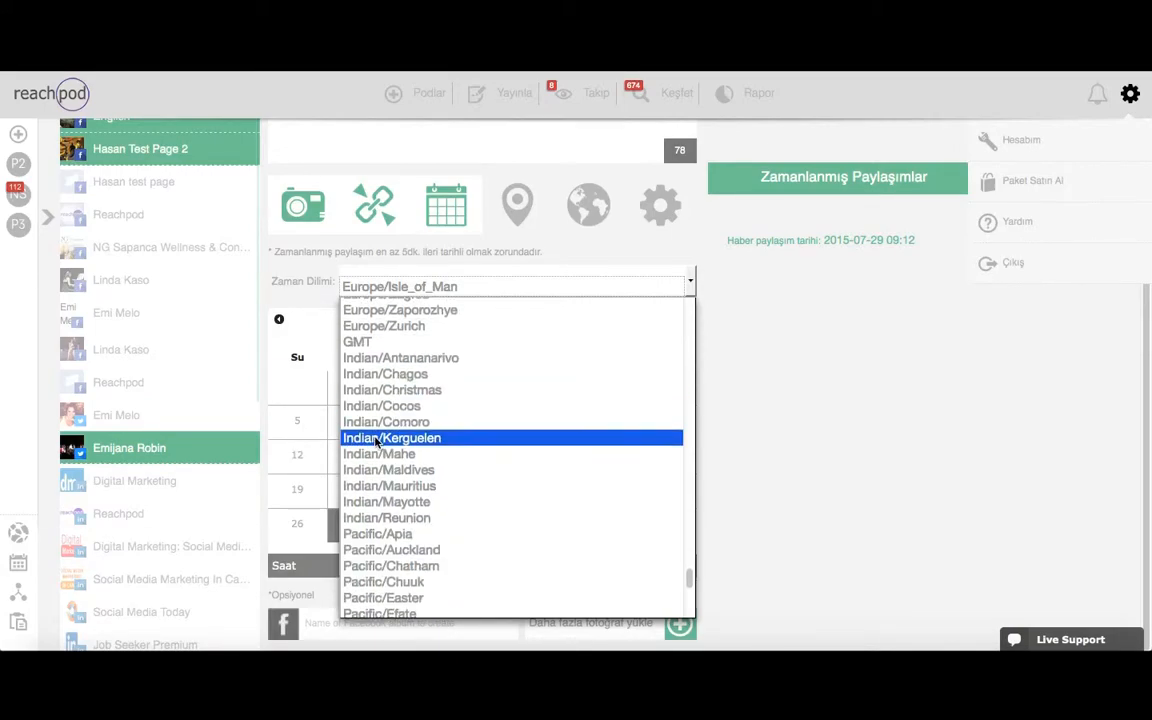
pyautogui.scroll(-4, 376, 440)
pyautogui.scroll(9, 376, 440)
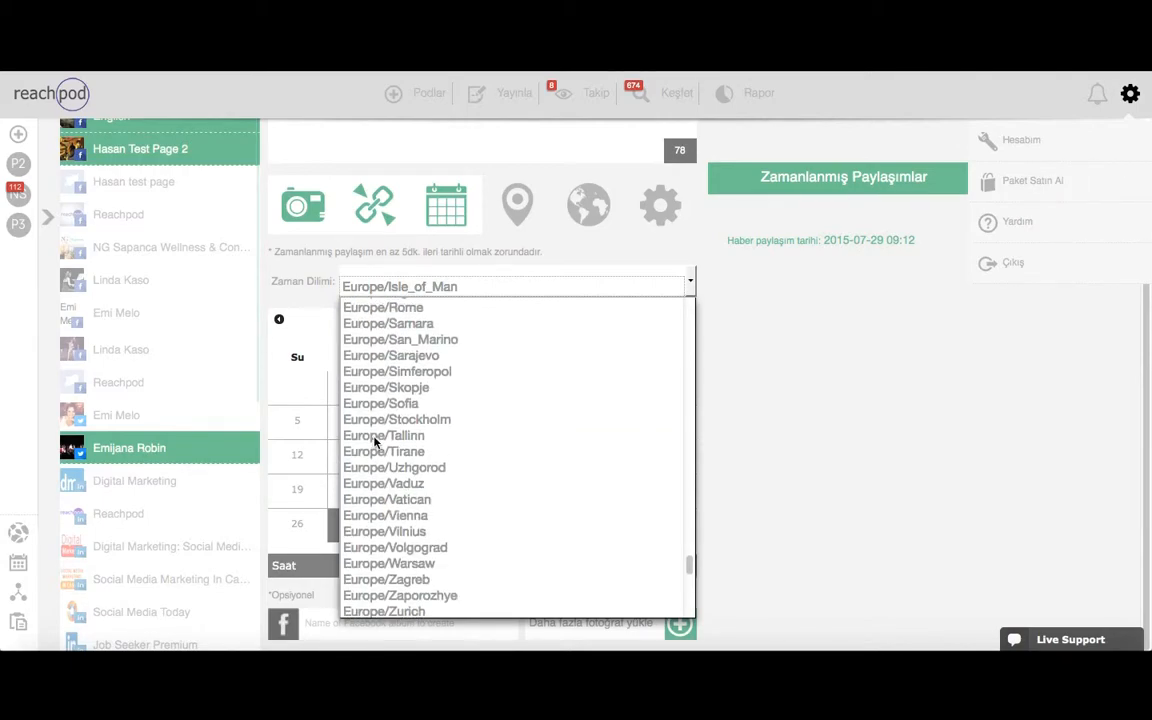
pyautogui.scroll(4, 376, 440)
pyautogui.scroll(1, 376, 440)
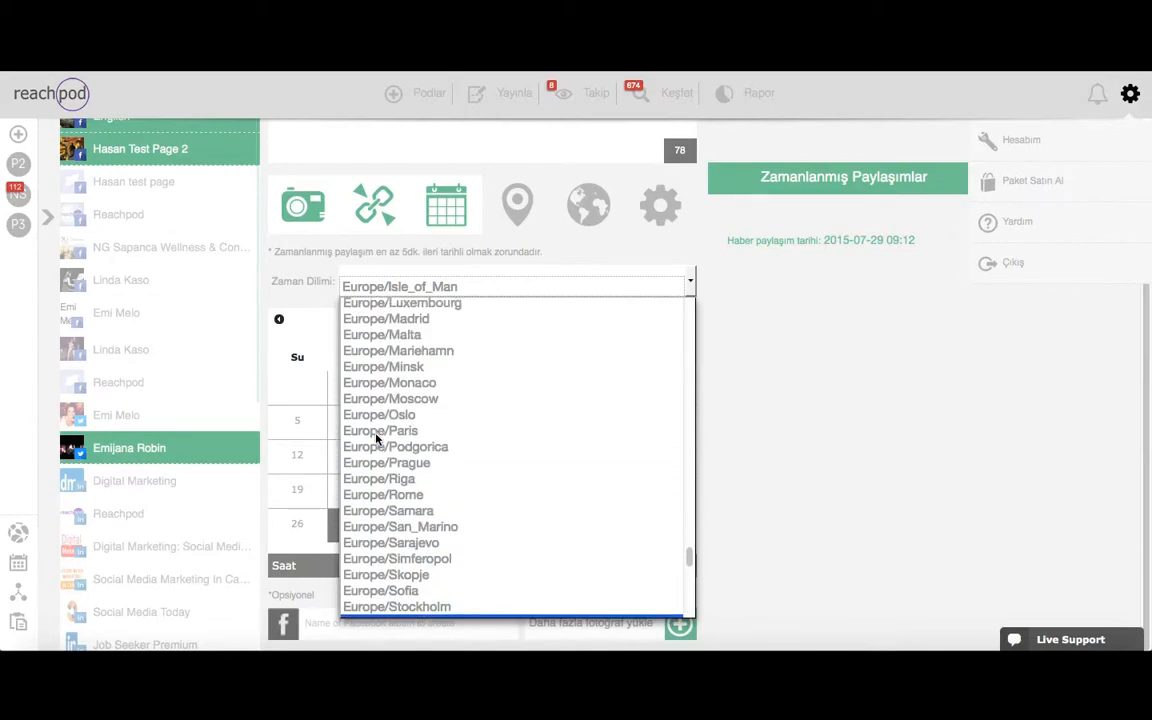
pyautogui.scroll(4, 376, 440)
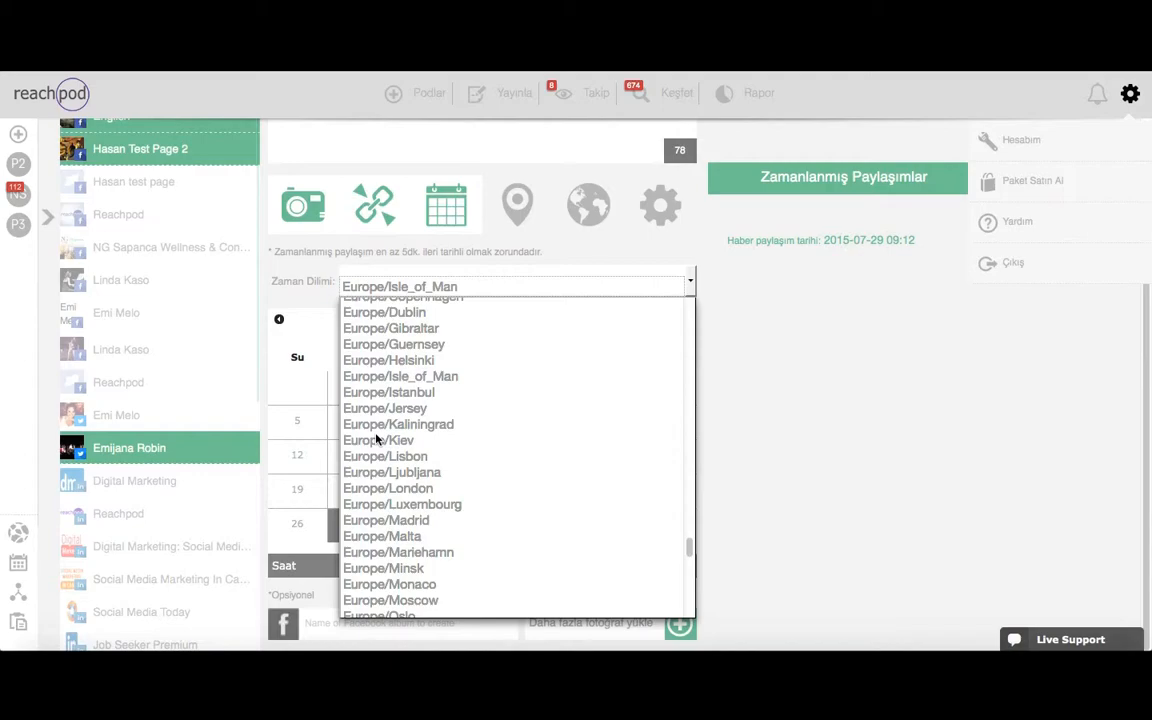
pyautogui.click(414, 393)
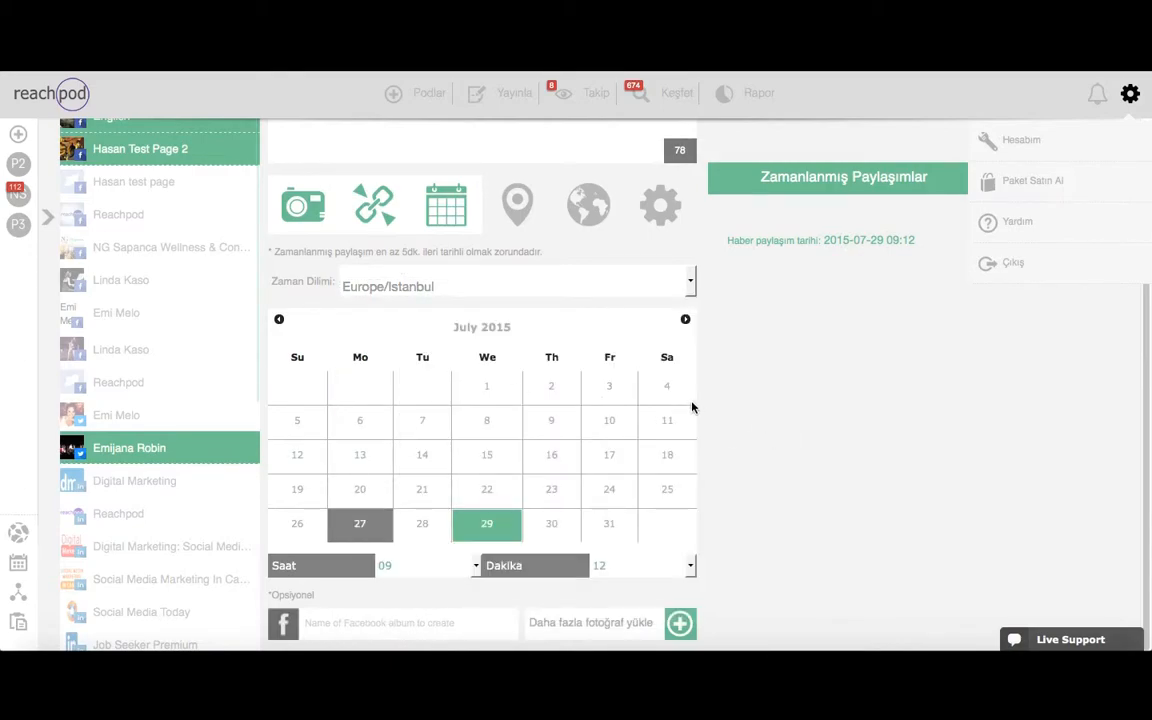
# - Submit the scheduled post, reviewing its Facebook and Twitter previews before confirming the scheduling
pyautogui.click(802, 180)
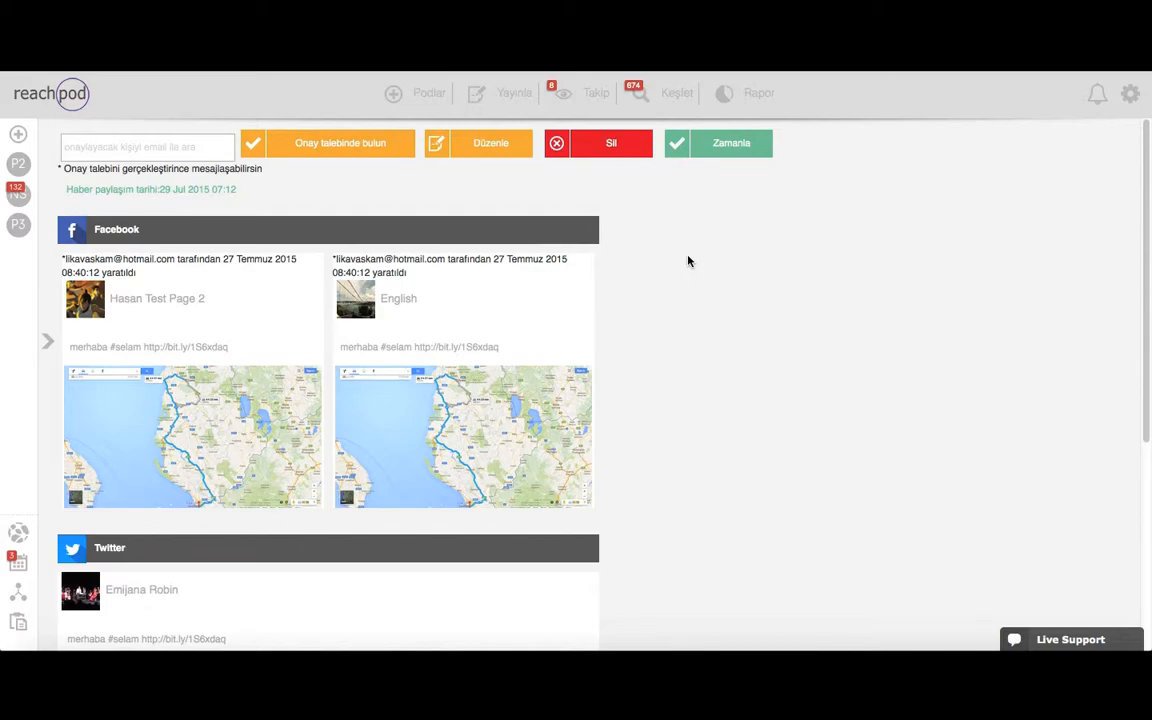
pyautogui.scroll(-4, 688, 261)
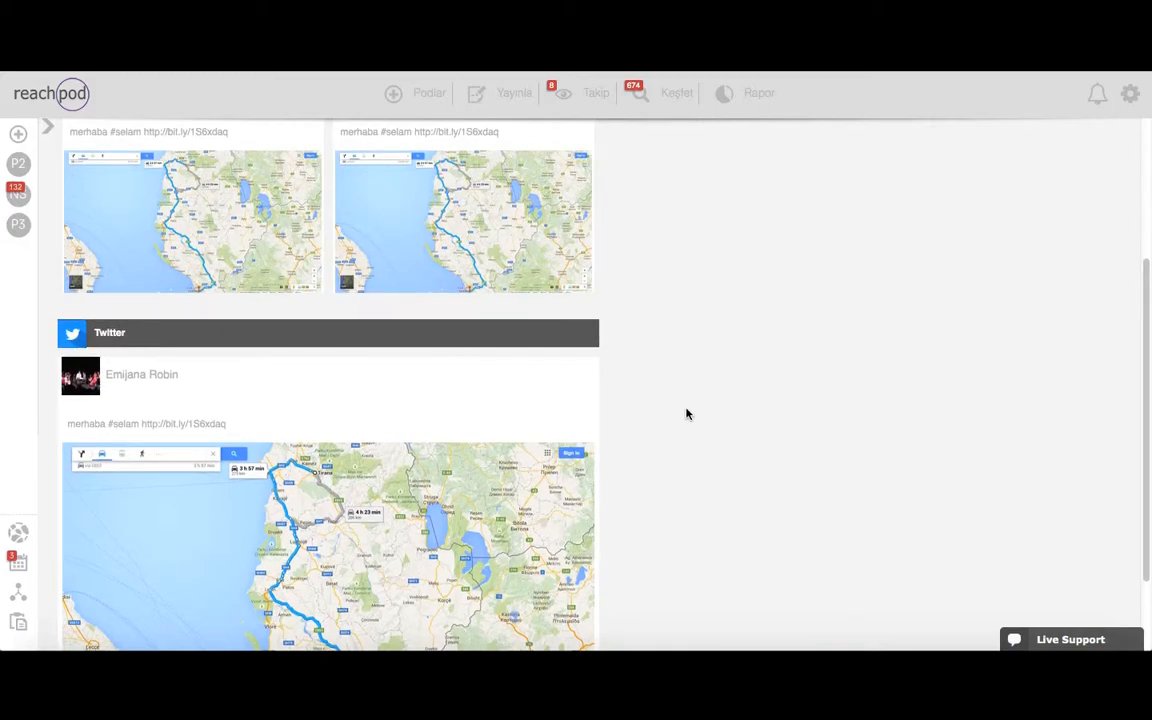
pyautogui.scroll(4, 705, 420)
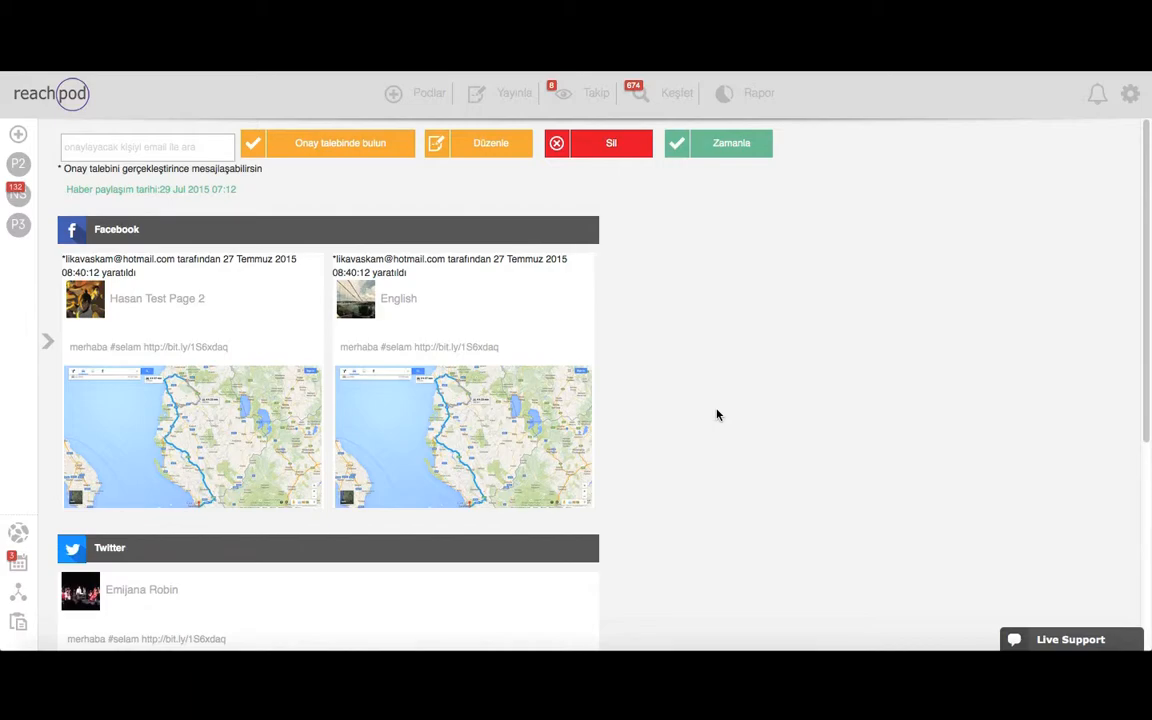
pyautogui.scroll(-5, 716, 413)
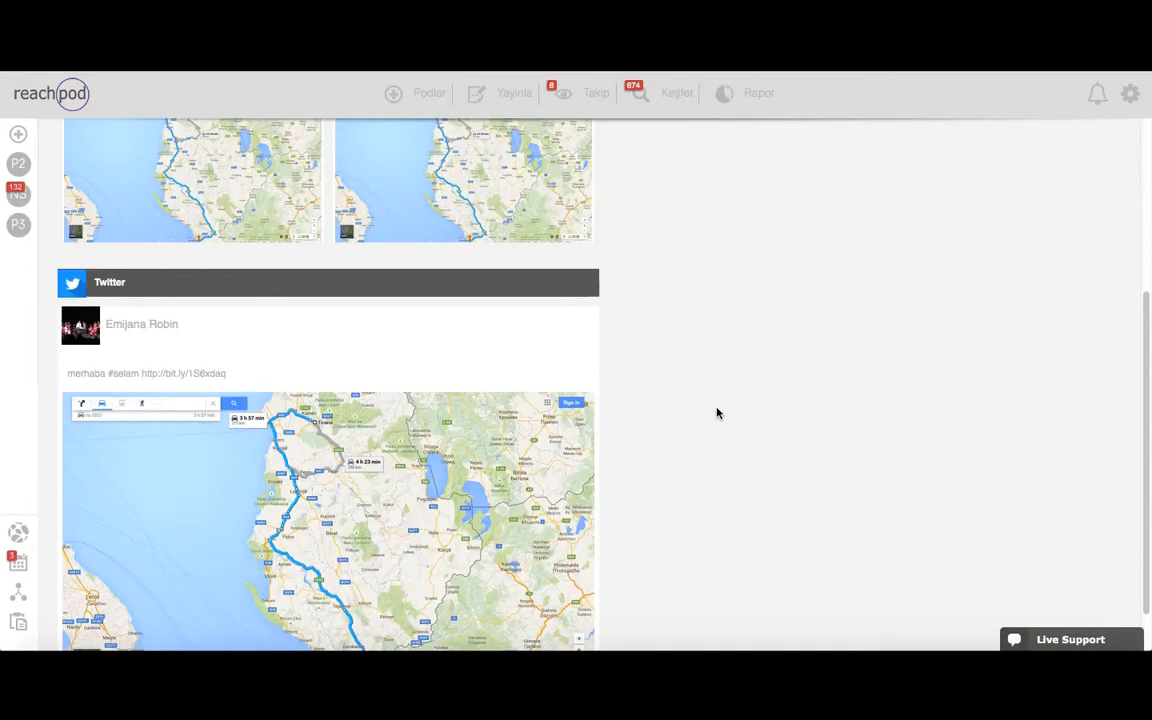
pyautogui.scroll(5, 712, 450)
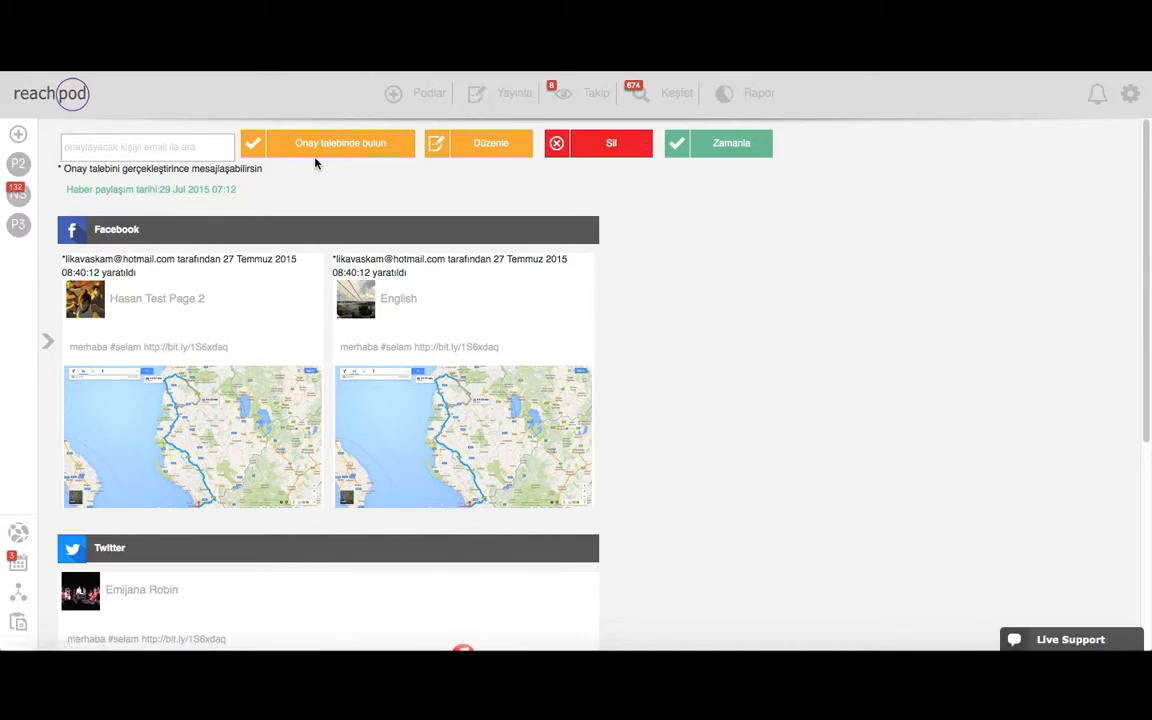
pyautogui.click(100, 145)
pyautogui.click(731, 145)
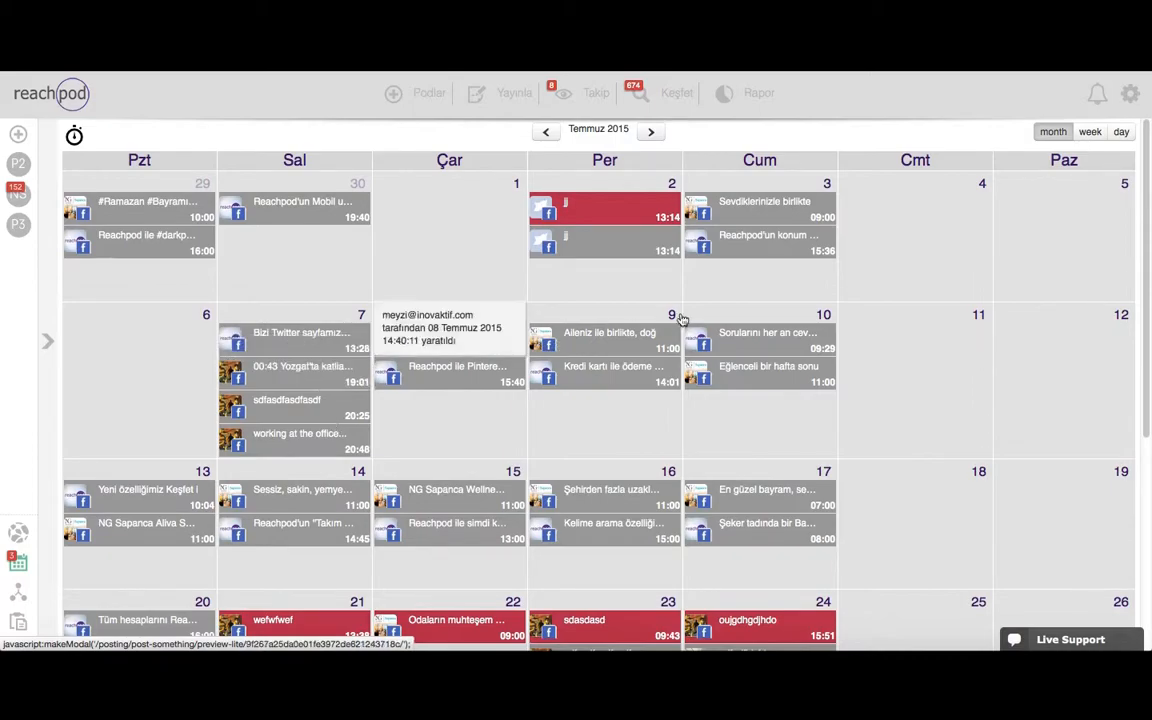
# - Open the "merhaba #selam" post scheduled for 29 July from the month calendar
pyautogui.scroll(-2, 605, 535)
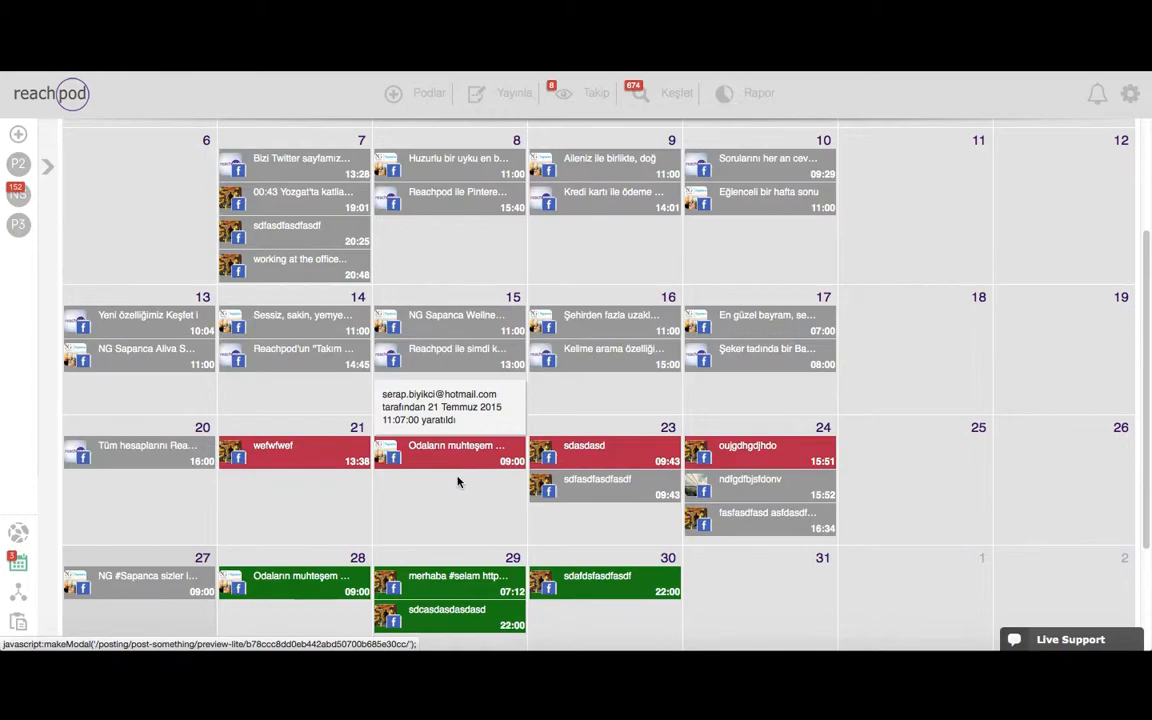
pyautogui.scroll(-3, 458, 482)
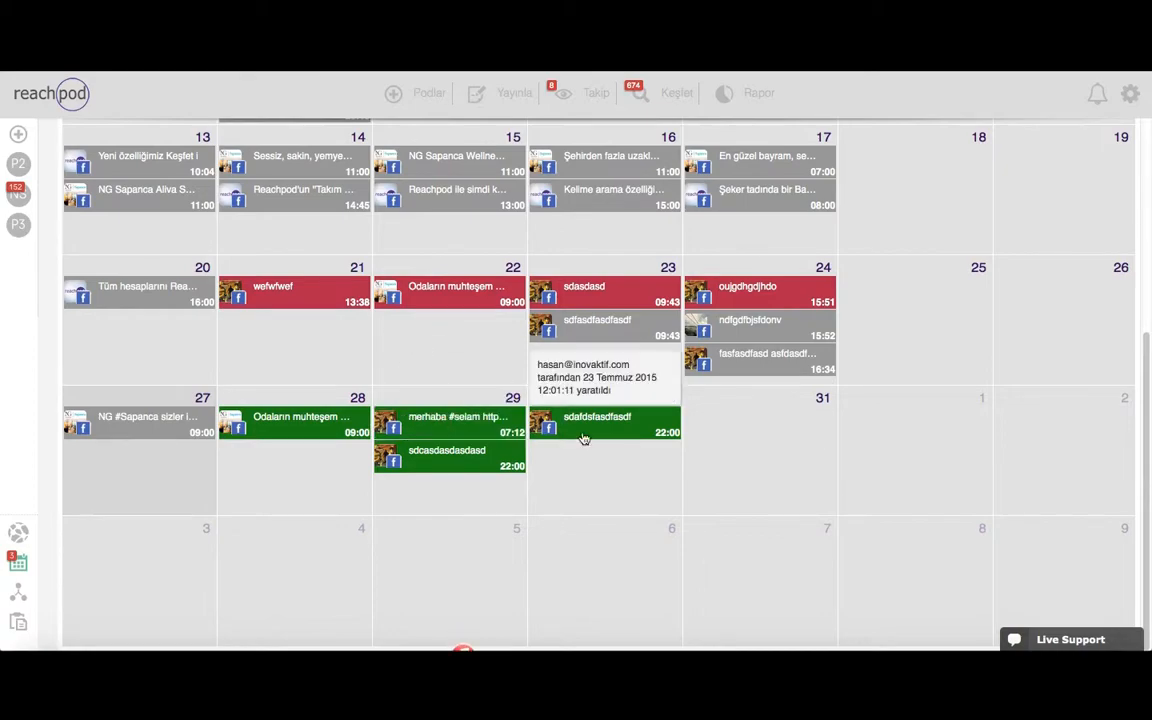
pyautogui.click(445, 421)
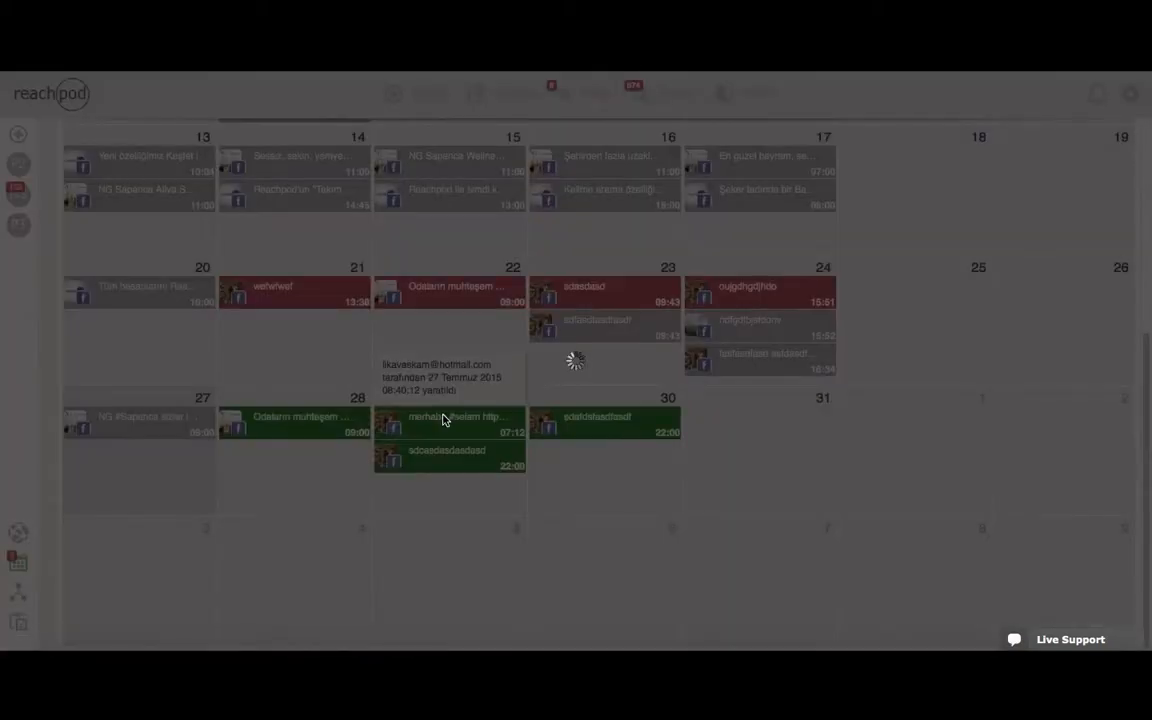
# - Review the 29 July "merhaba #selam" post's preview for each selected network, then return to the calendar
pyautogui.scroll(-10, 494, 424)
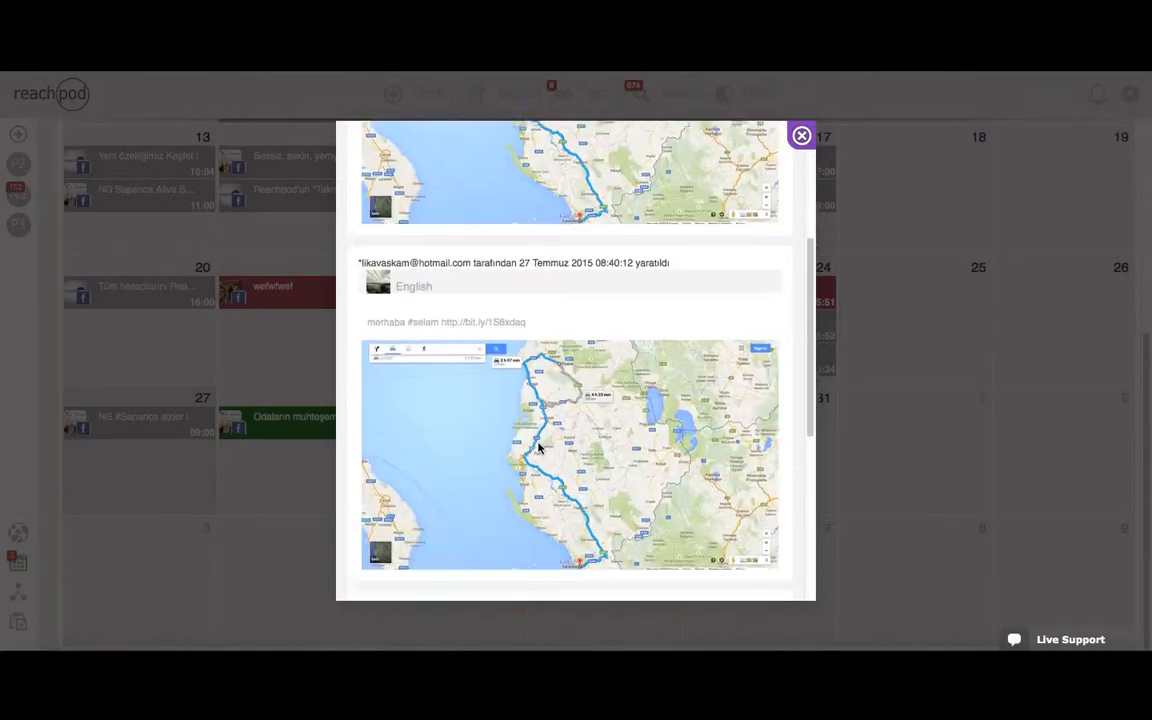
pyautogui.scroll(3, 545, 430)
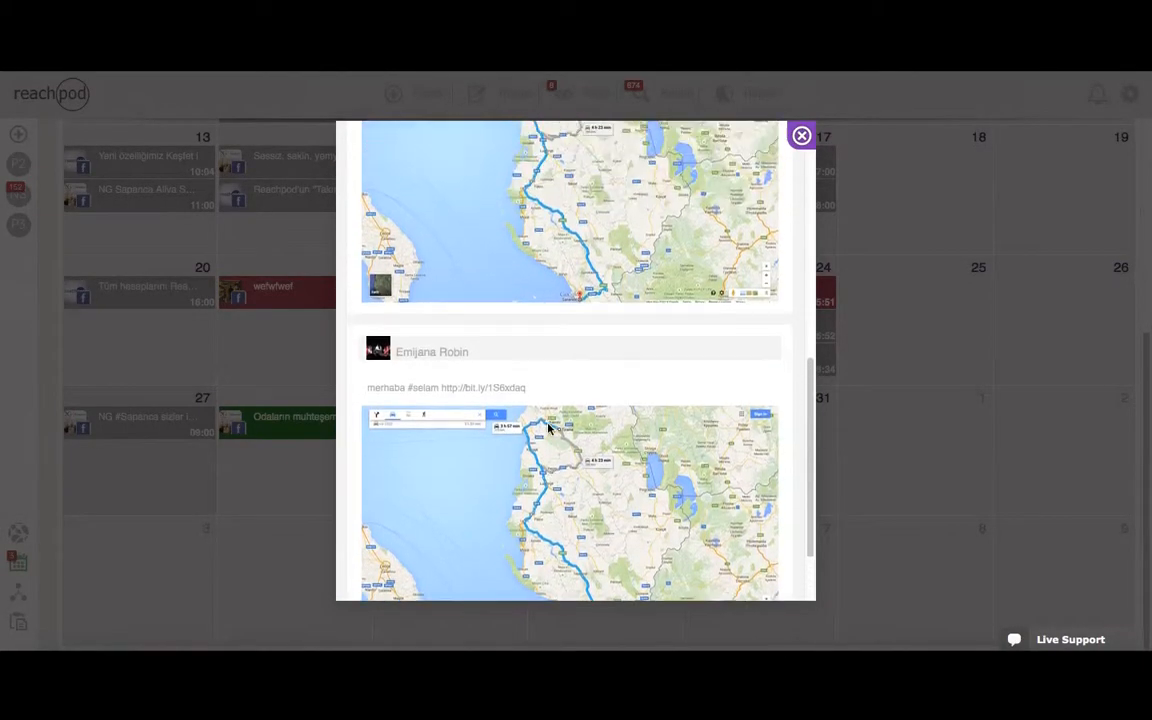
pyautogui.scroll(-3, 548, 418)
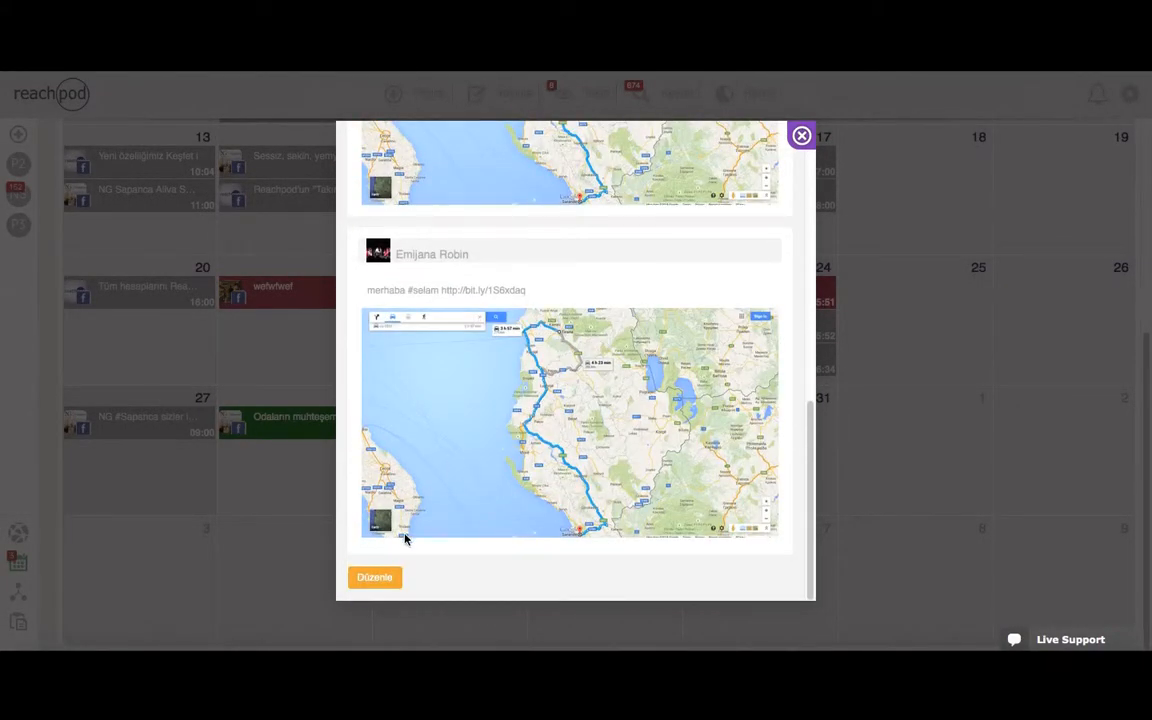
pyautogui.scroll(10, 570, 390)
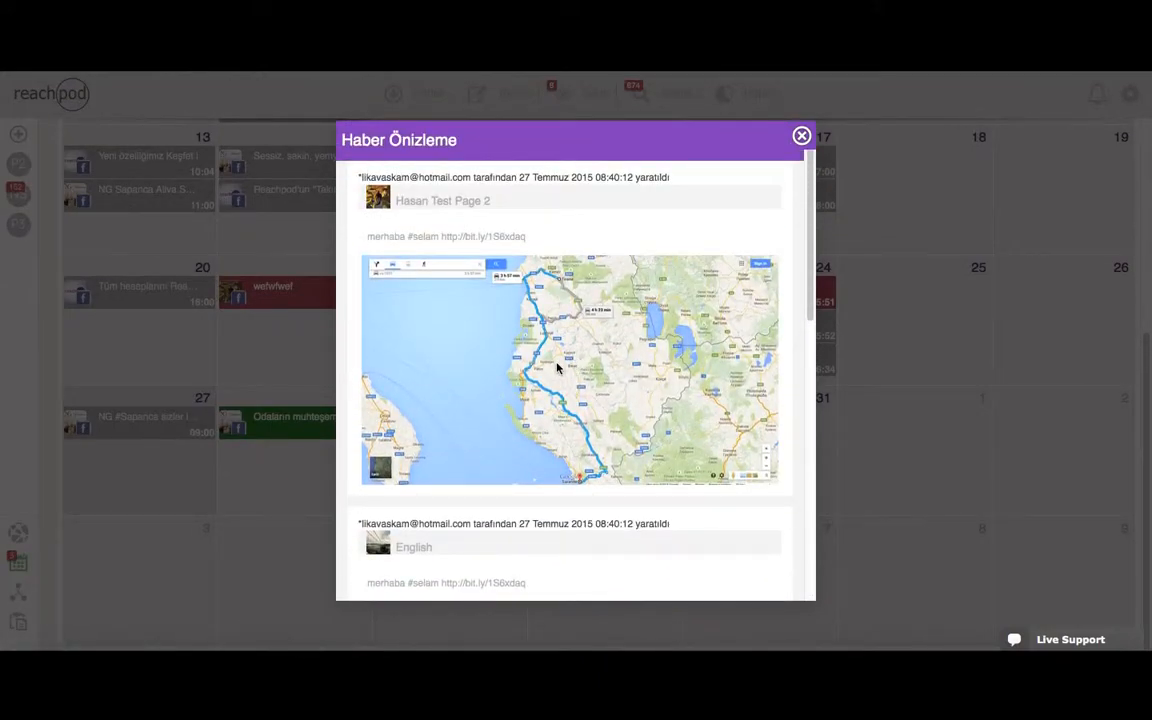
pyautogui.click(802, 137)
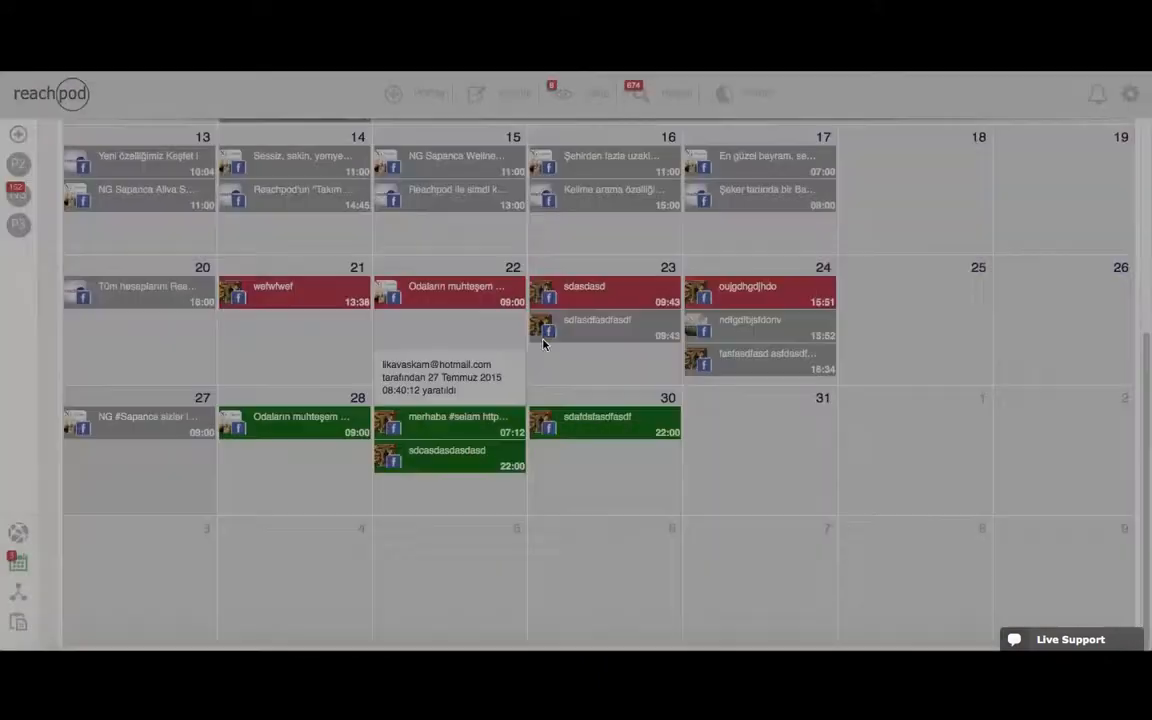
pyautogui.click(396, 428)
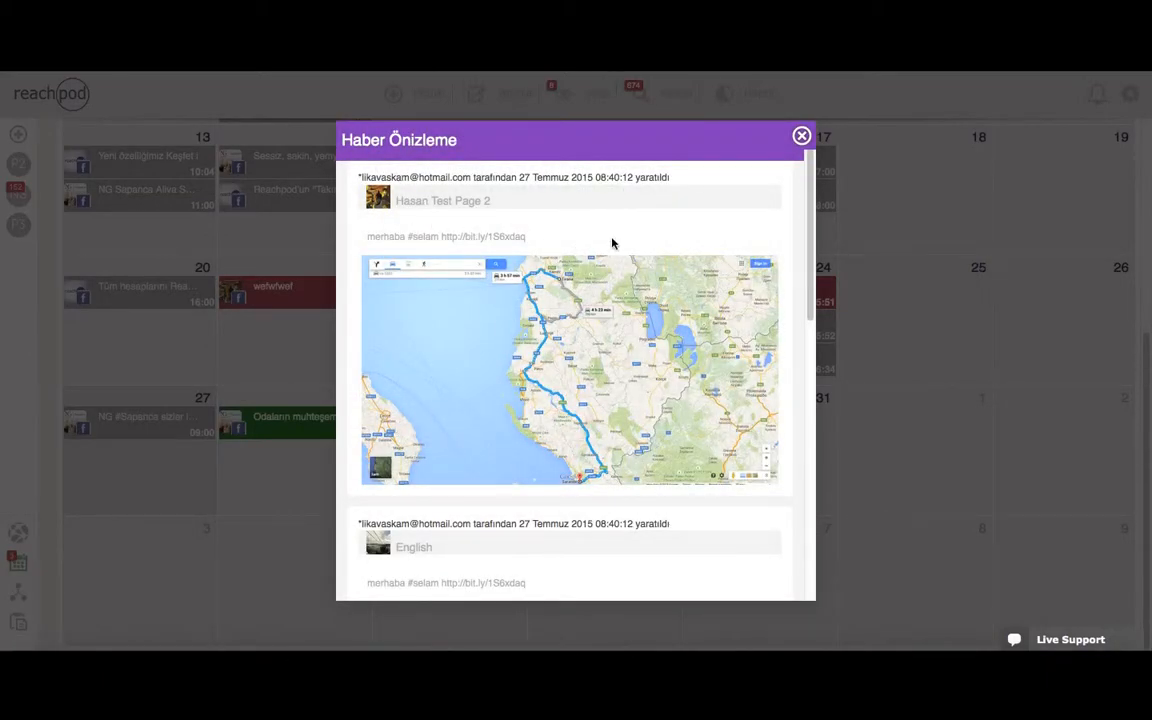
pyautogui.click(802, 137)
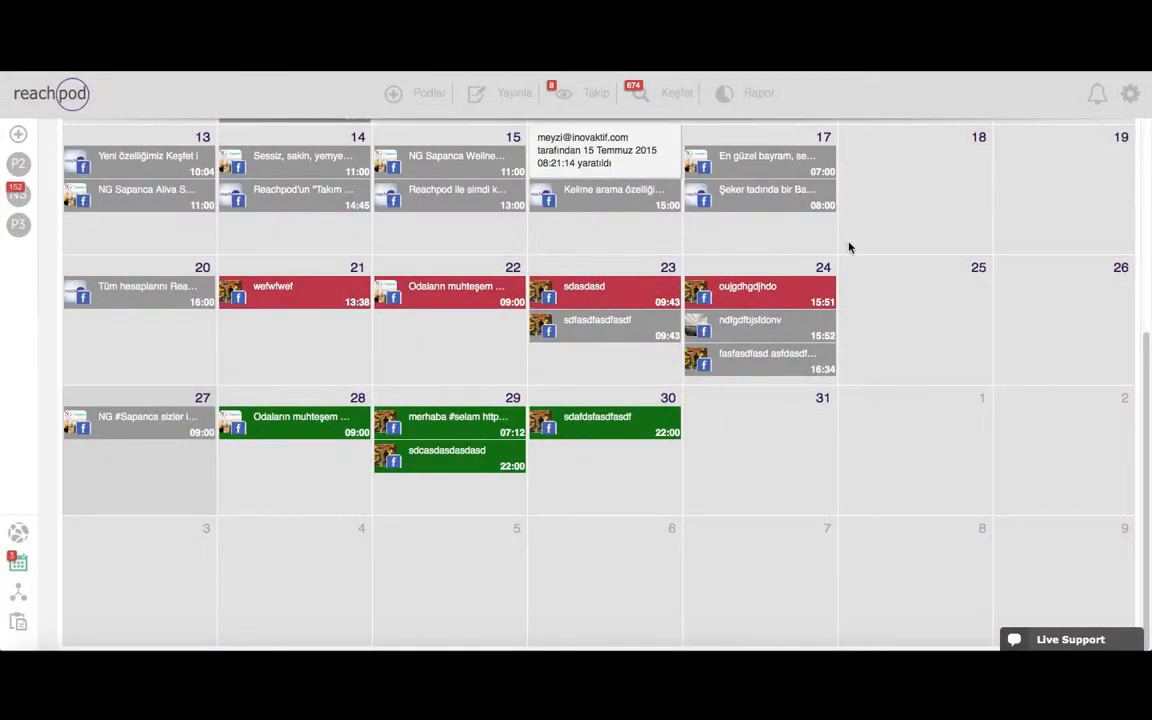
# - Browse the month calendar forward to August 2015 and return to July 2015
pyautogui.scroll(5, 1052, 206)
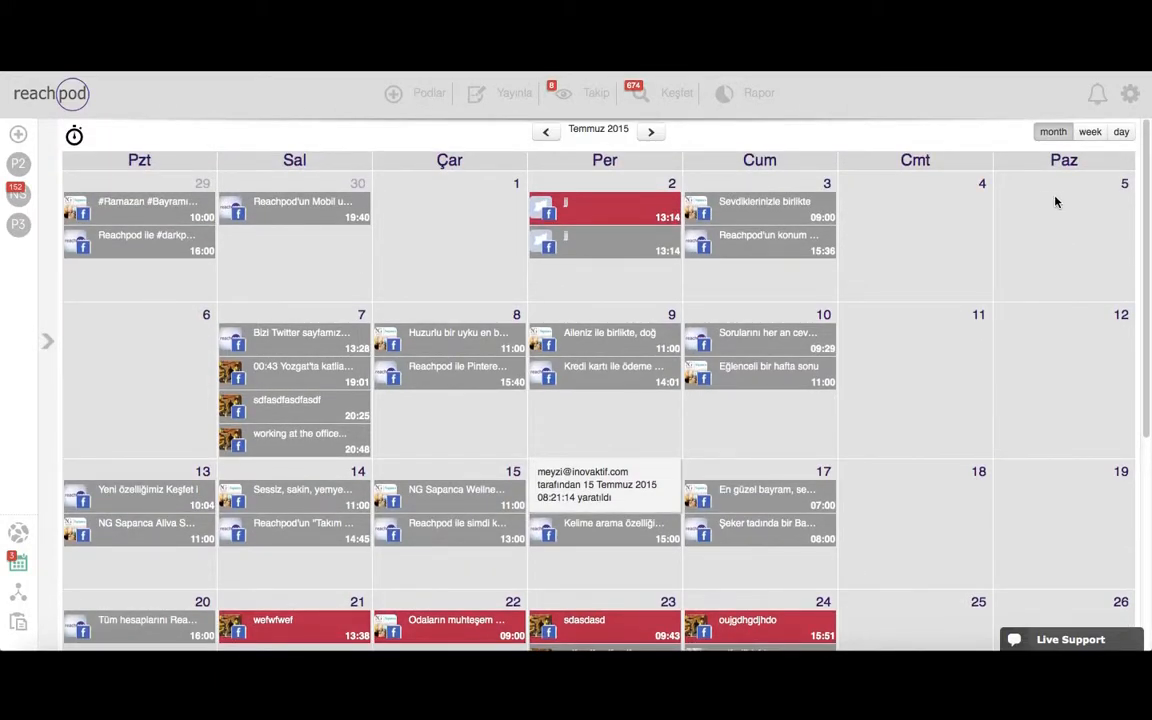
pyautogui.click(651, 134)
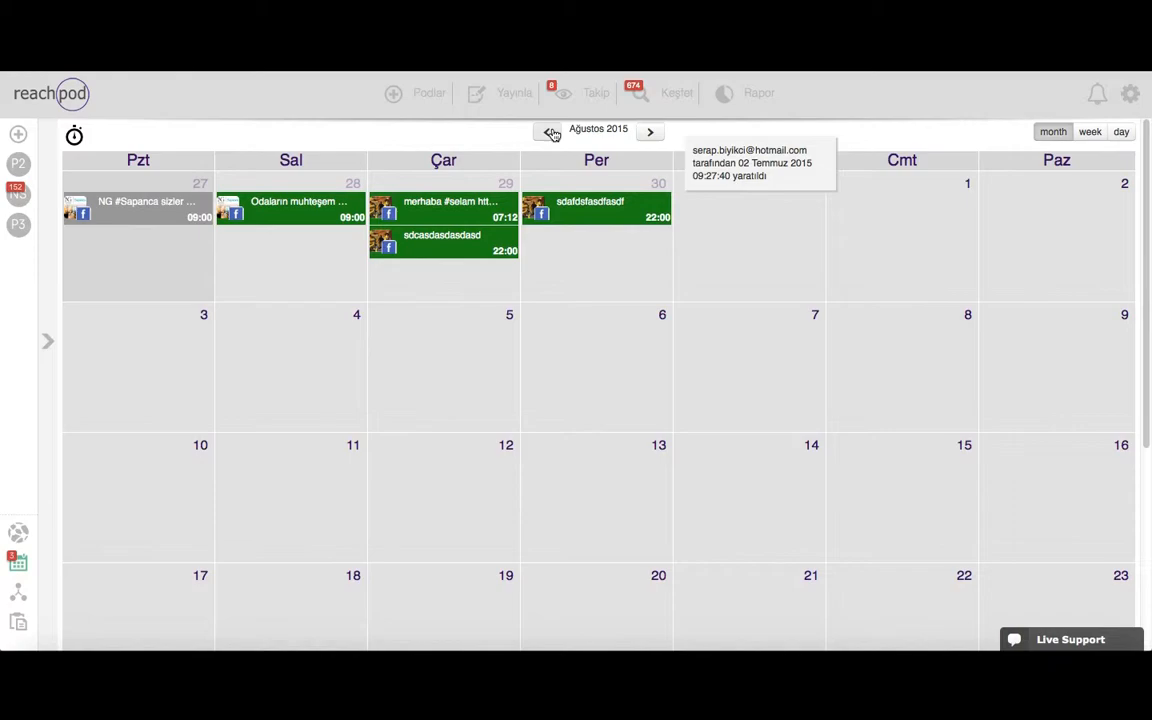
pyautogui.click(547, 131)
pyautogui.click(646, 134)
pyautogui.click(546, 132)
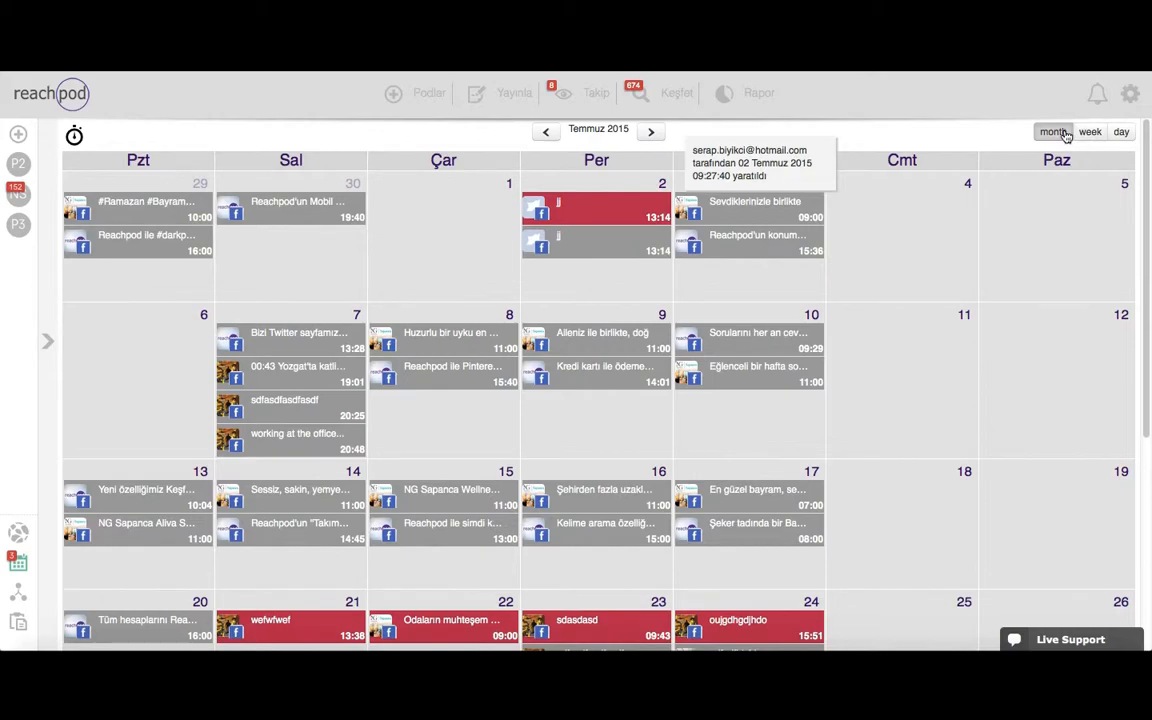
# - View the scheduled posts by week and by day, then return to the month view
pyautogui.click(1092, 133)
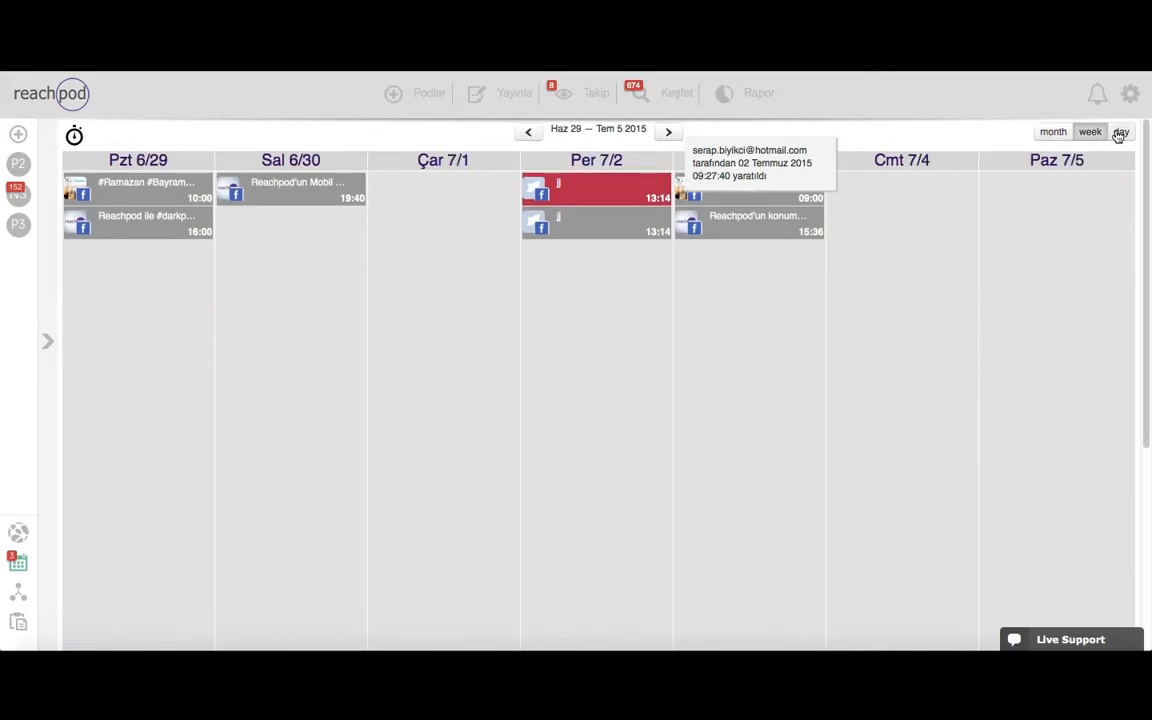
pyautogui.click(1121, 132)
pyautogui.click(1051, 132)
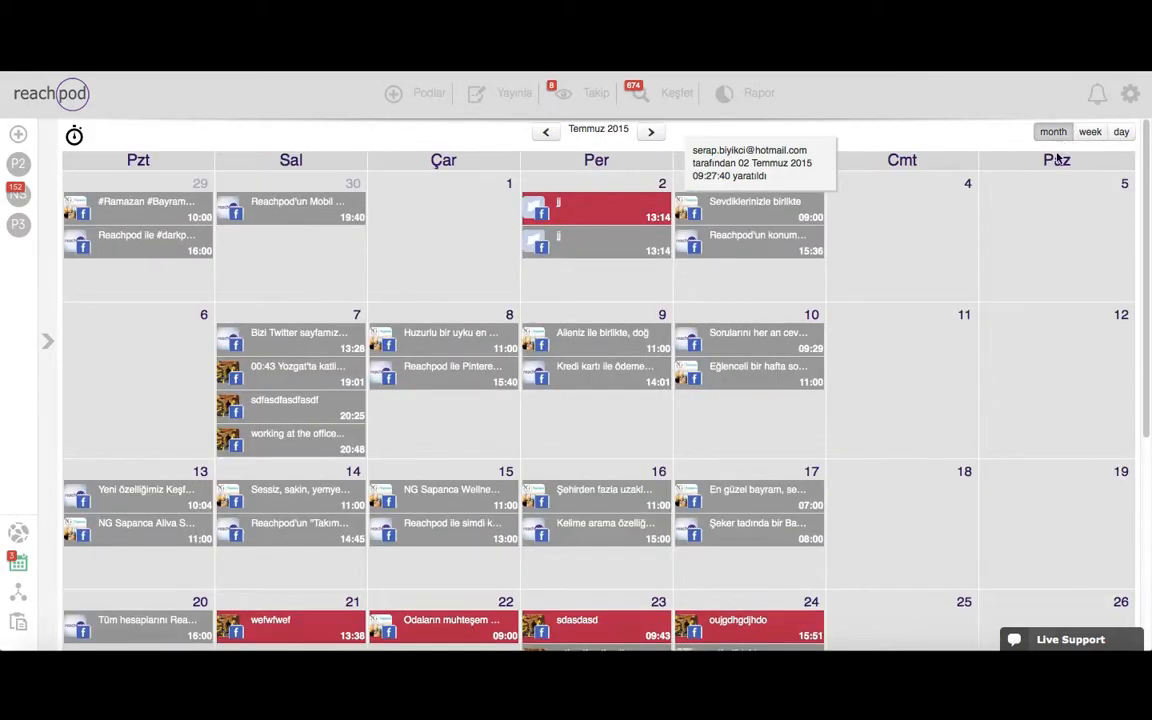
# - Open the "merhaba #selam" post scheduled for 29 July for editing from the calendar and delete it
pyautogui.scroll(-5, 645, 410)
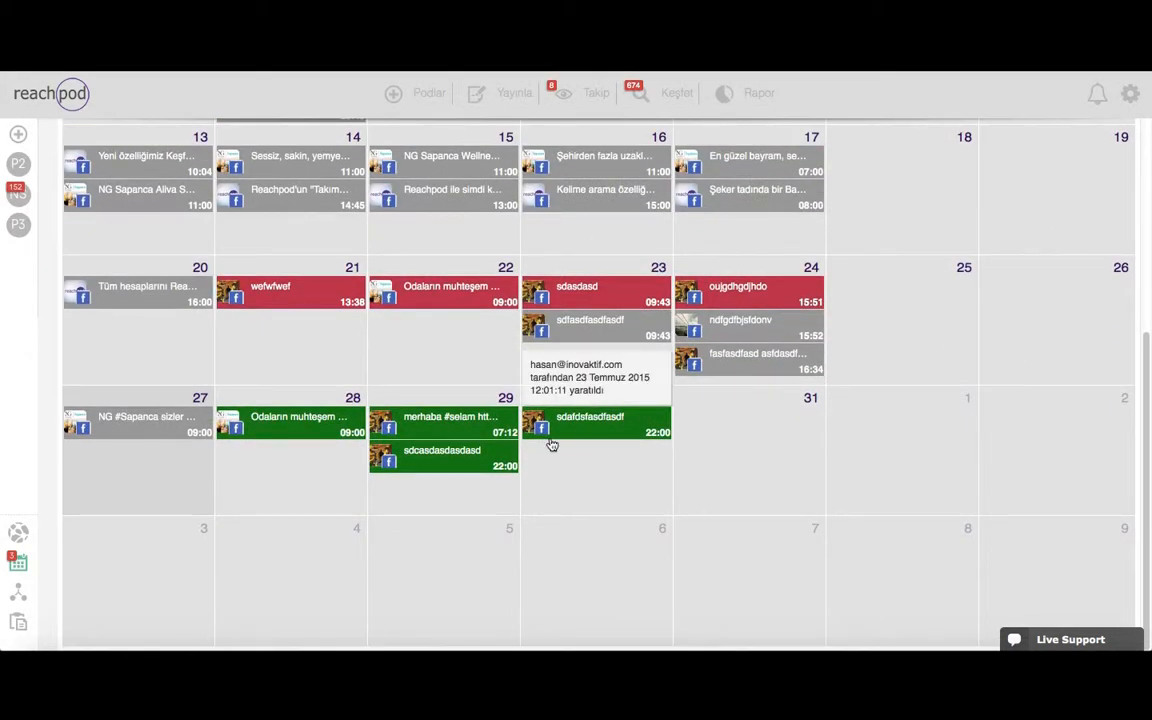
pyautogui.click(415, 422)
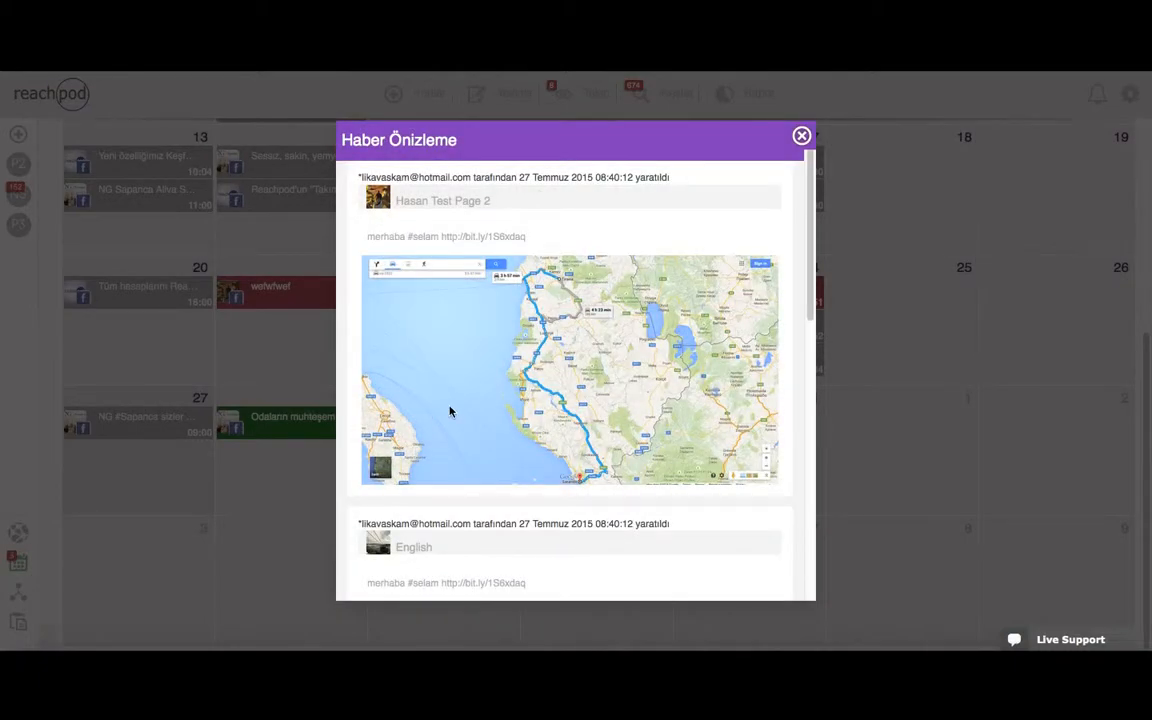
pyautogui.scroll(-5, 450, 411)
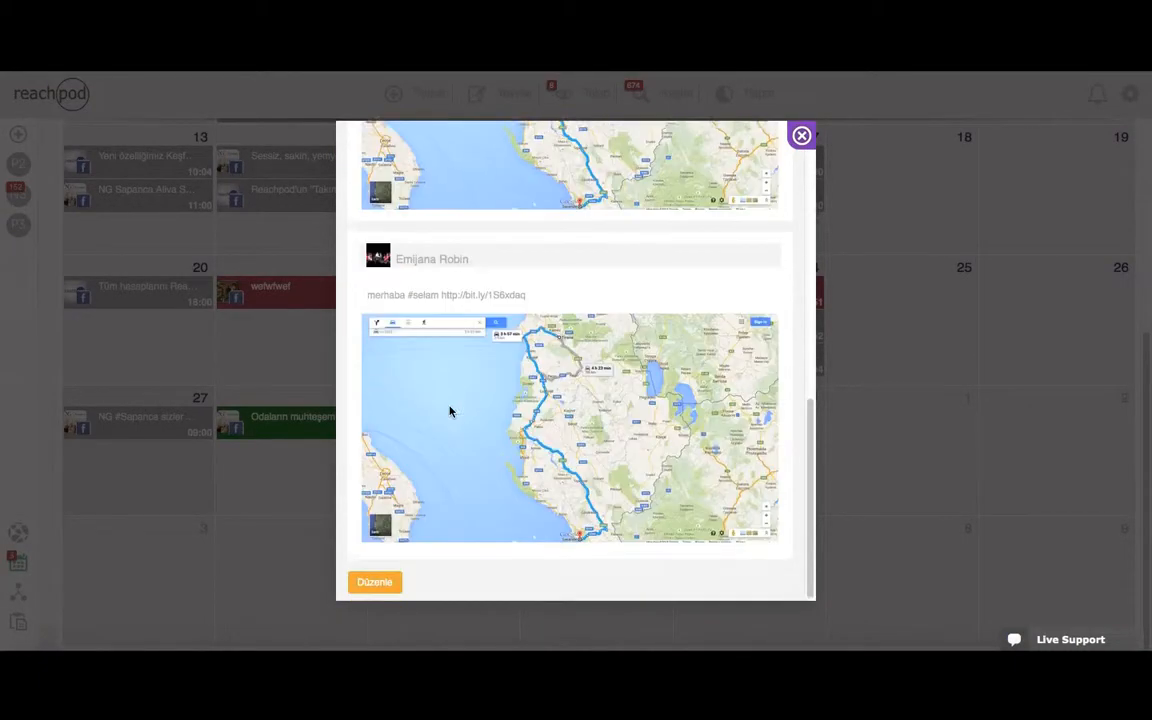
pyautogui.click(385, 582)
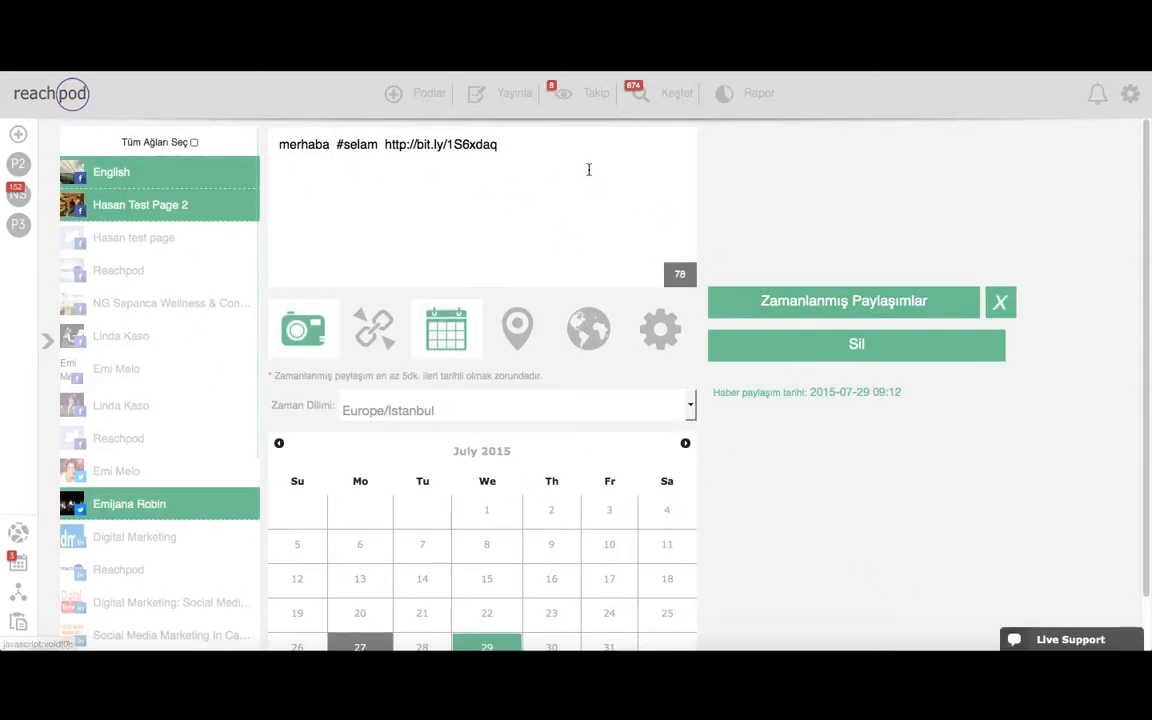
pyautogui.click(890, 357)
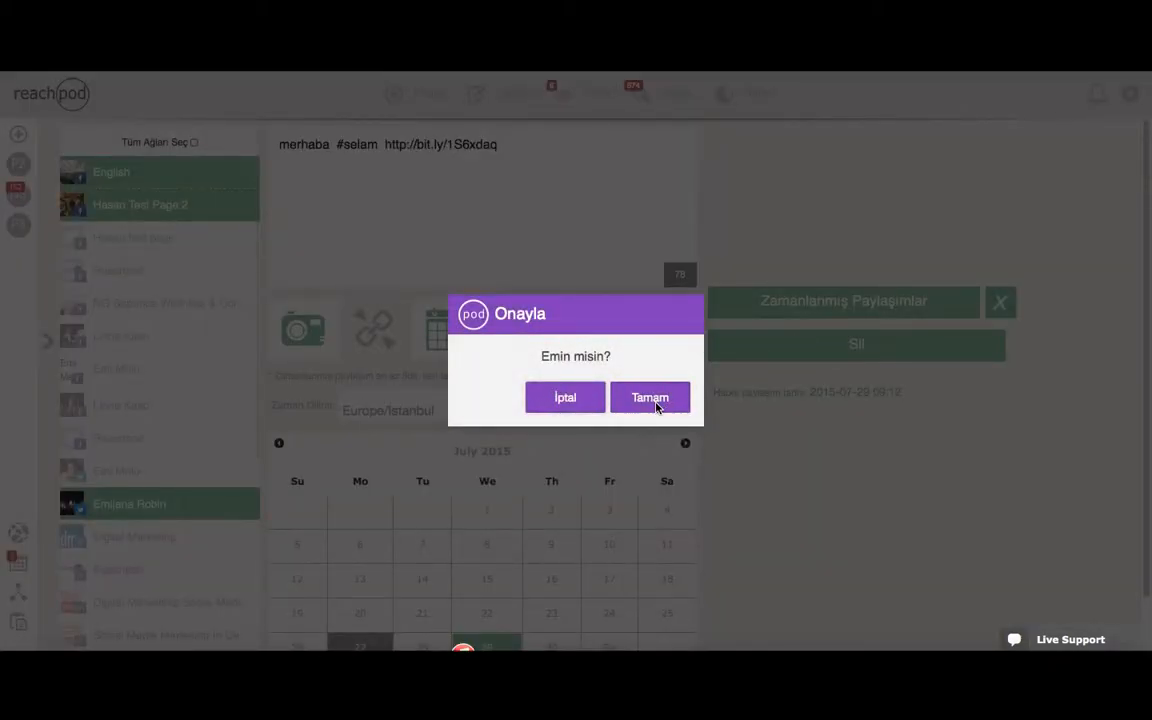
pyautogui.click(656, 406)
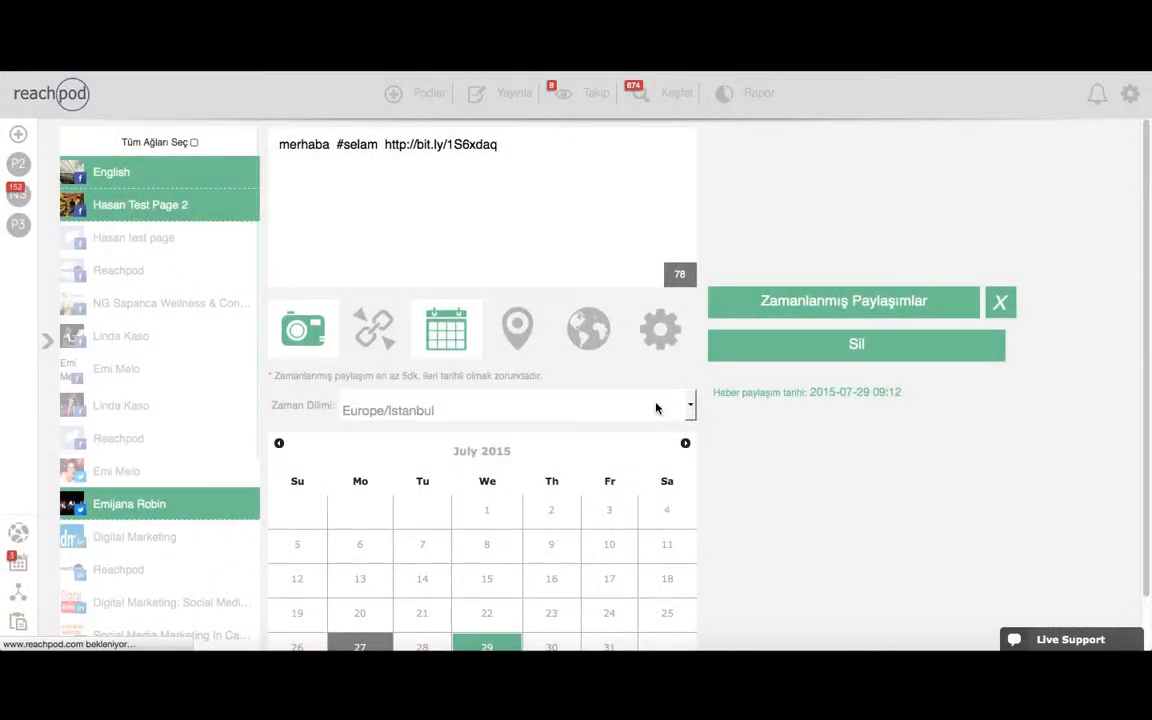